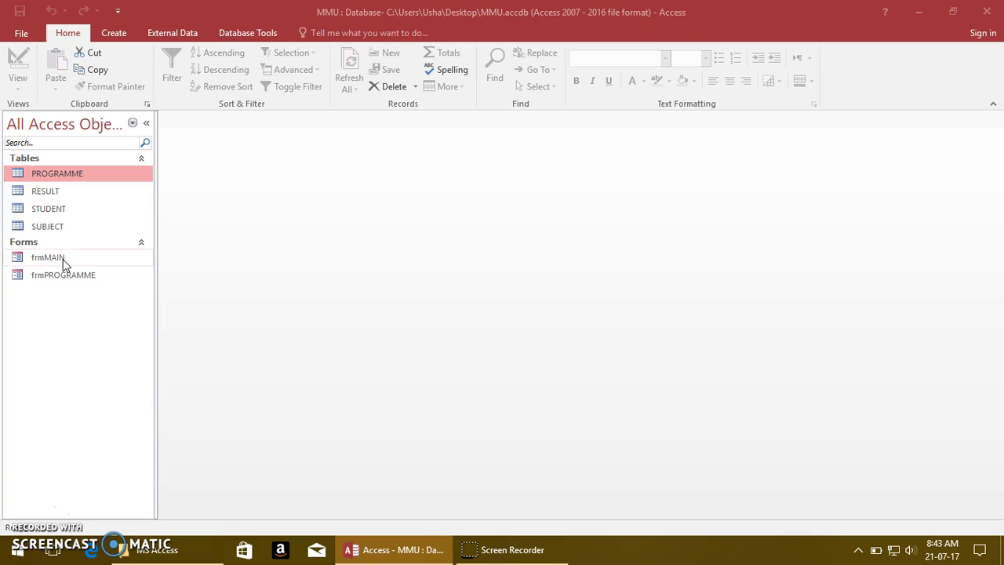
Examine the relationships between the PROGRAMME, STUDENT, RESULT and SUBJECT tables and close the diagram.
click(242, 35)
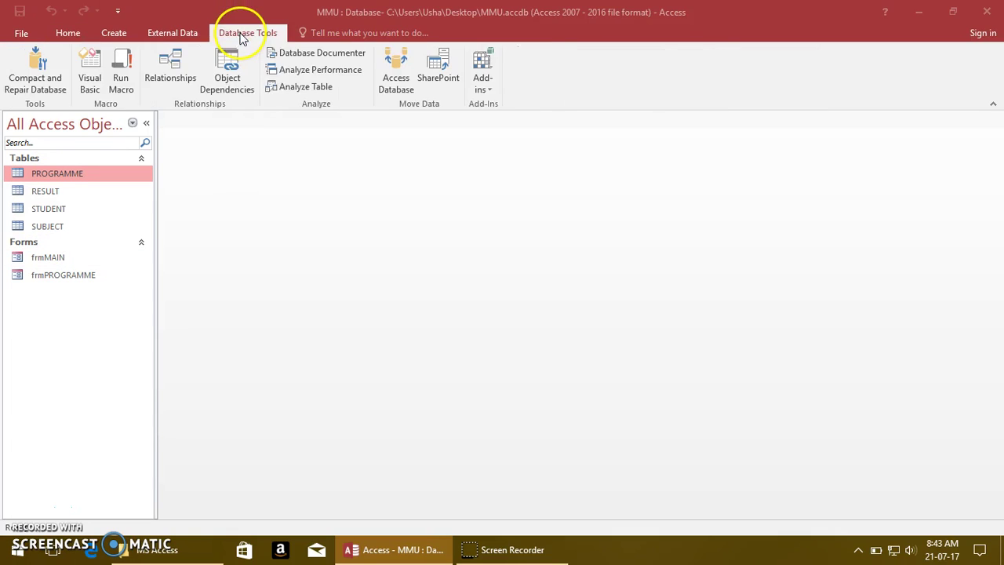
click(170, 75)
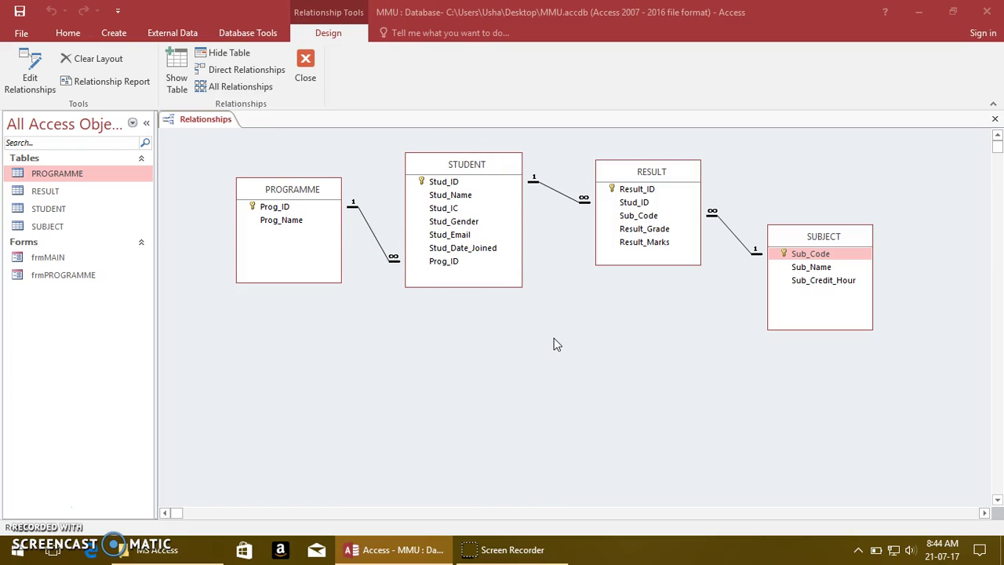
click(995, 119)
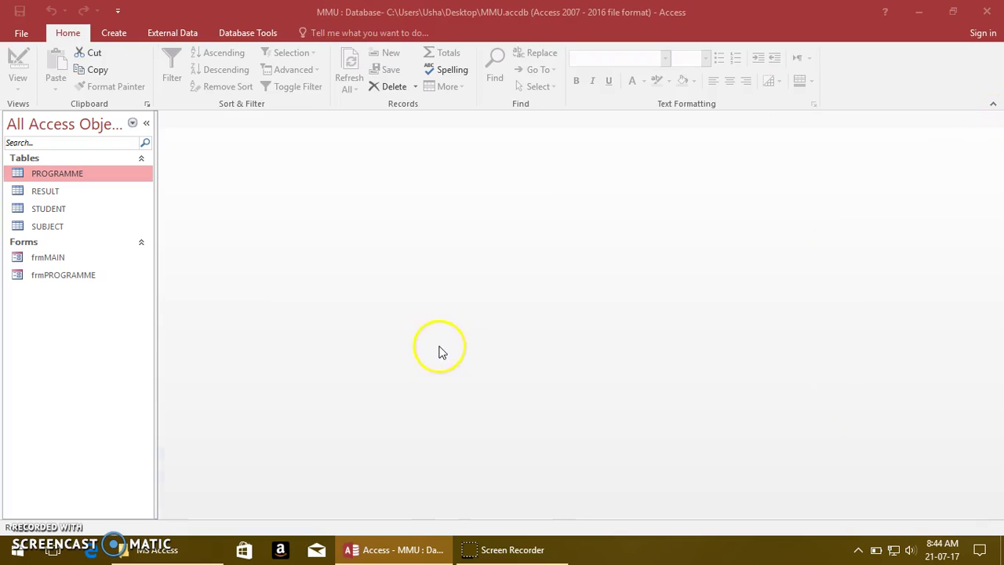
Start the Form Wizard and include all PROGRAMME fields plus all STUDENT fields except the STUDENT table's Prog_ID.
click(114, 32)
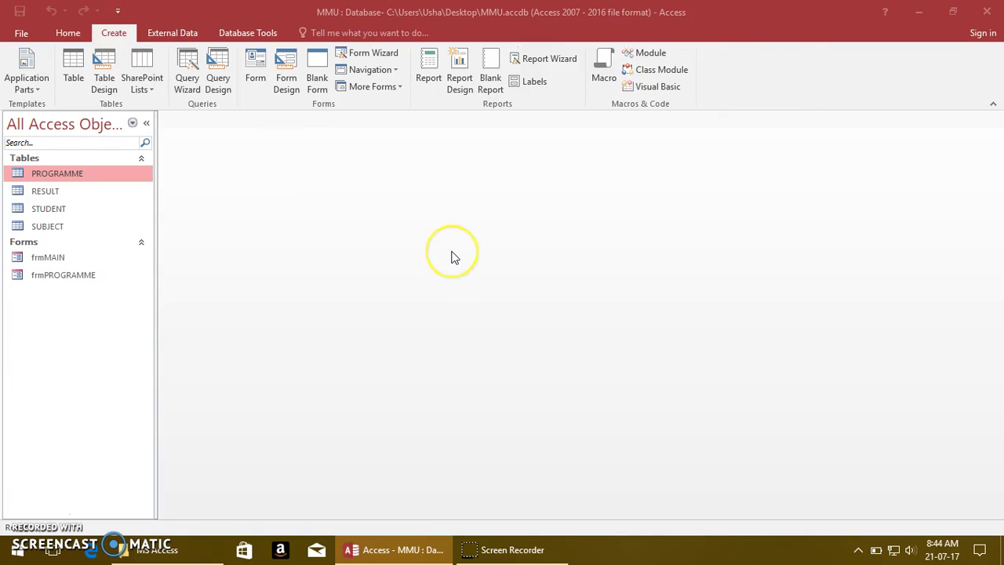
click(359, 58)
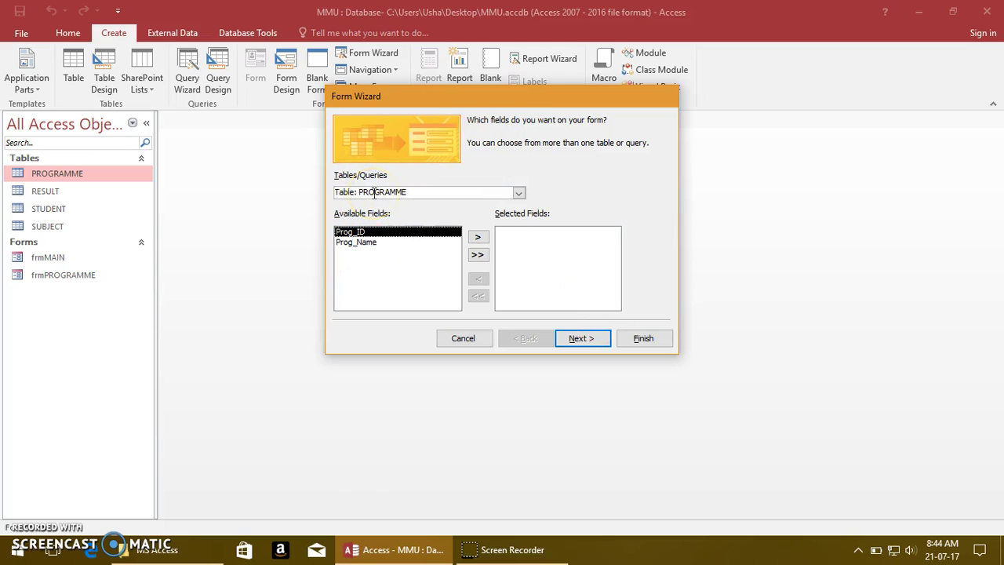
click(480, 256)
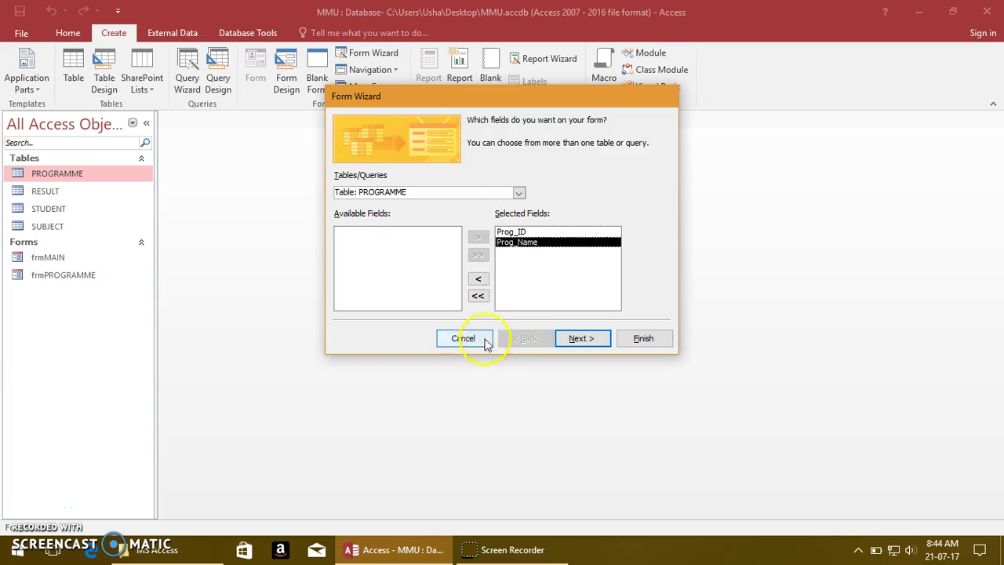
click(518, 194)
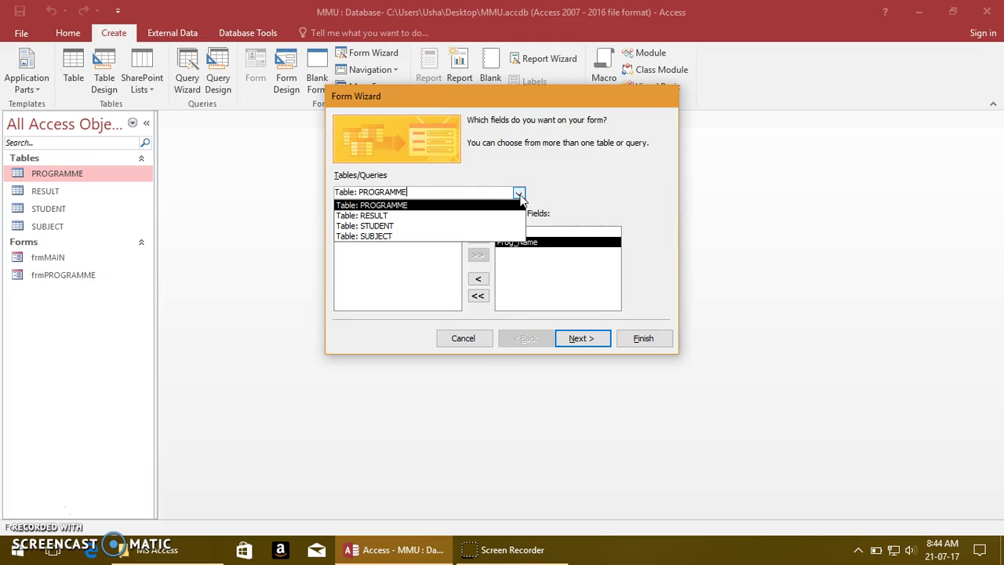
click(377, 227)
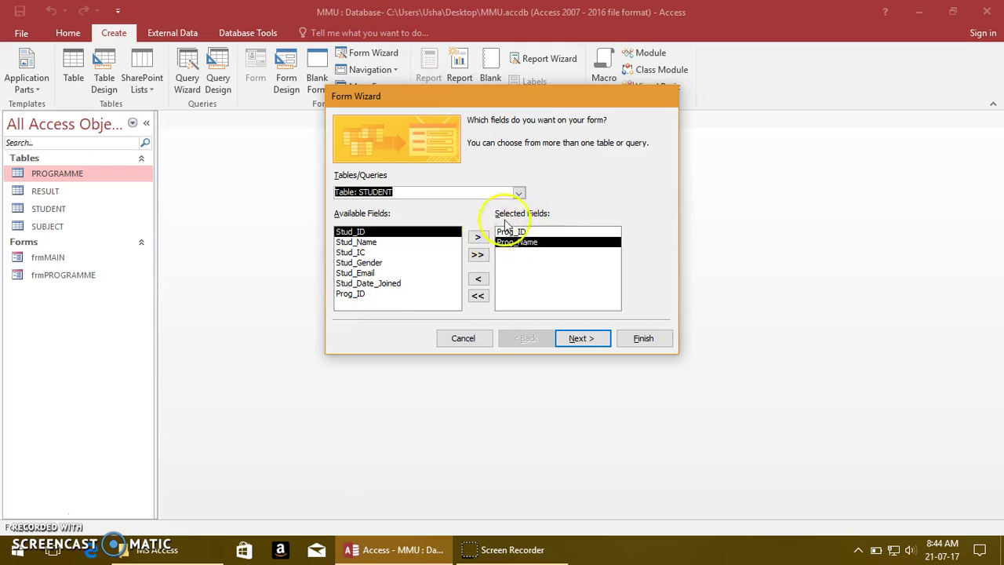
click(479, 257)
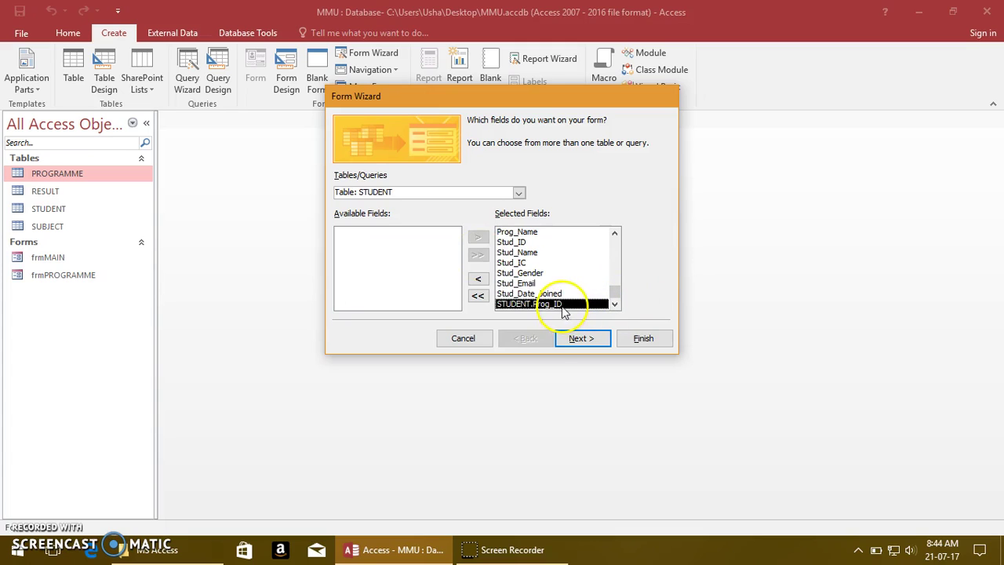
click(478, 278)
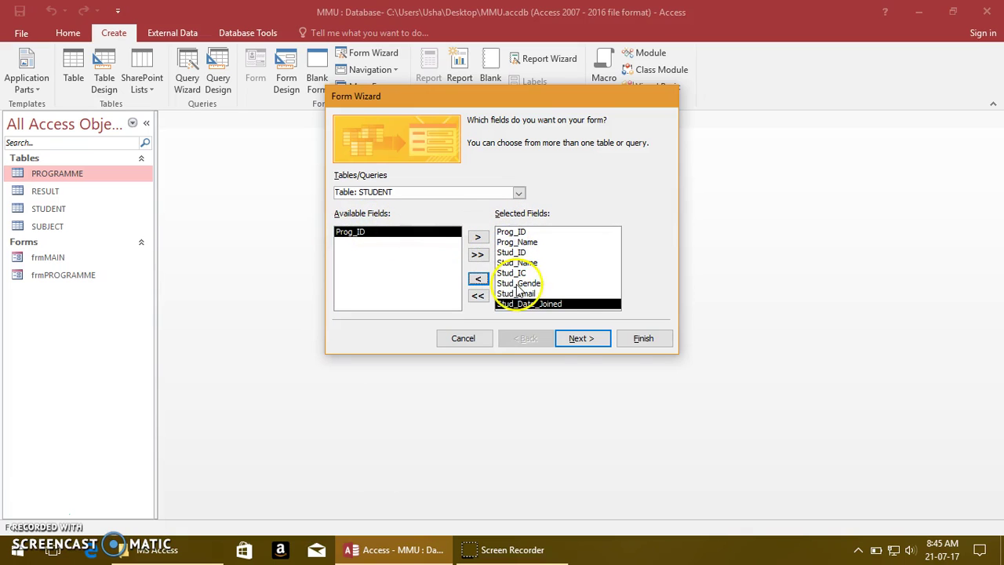
Create the form viewed by PROGRAMME with a Datasheet subform, keeping the titles PROGRAMME and STUDENT Subform.
click(578, 338)
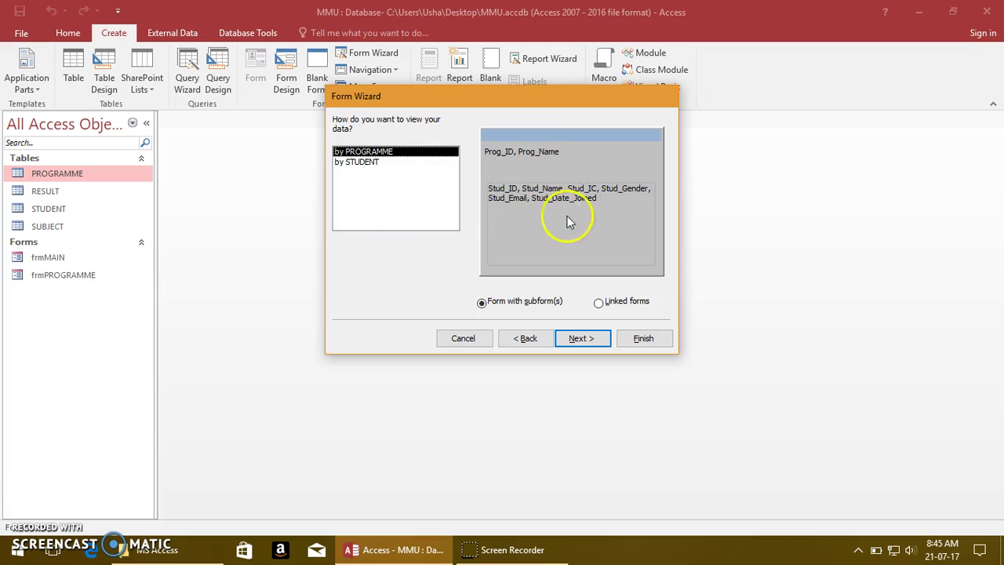
click(578, 338)
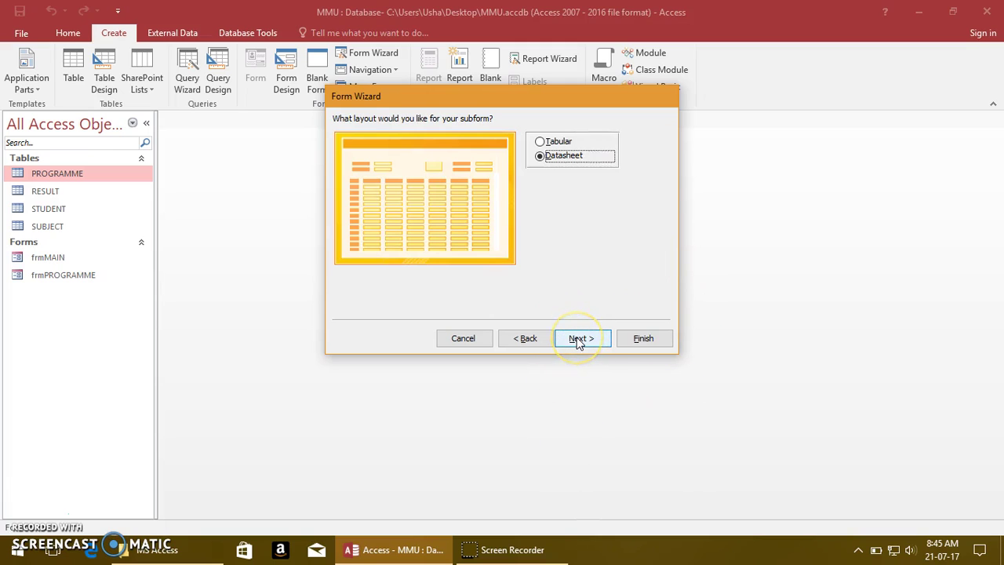
click(559, 142)
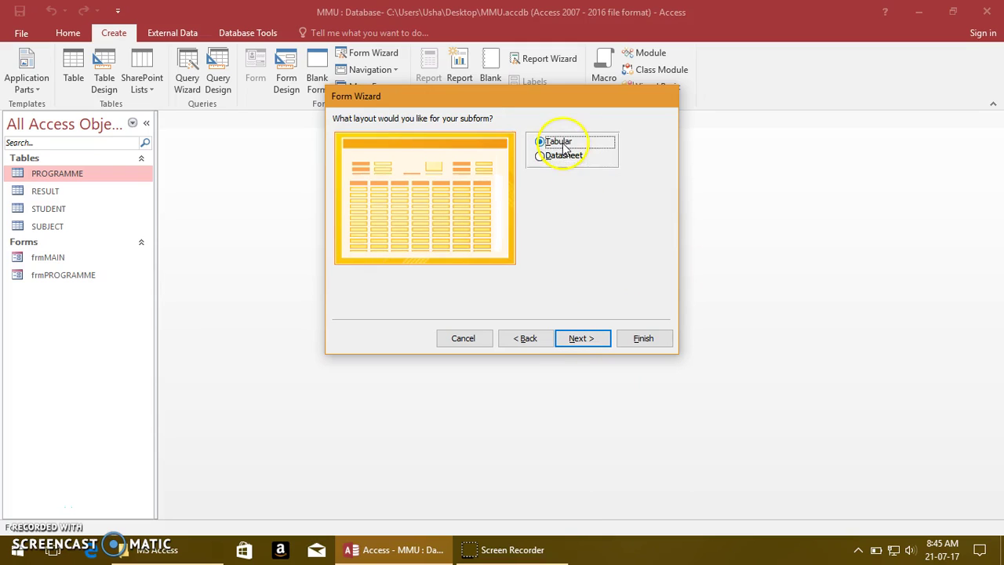
click(564, 159)
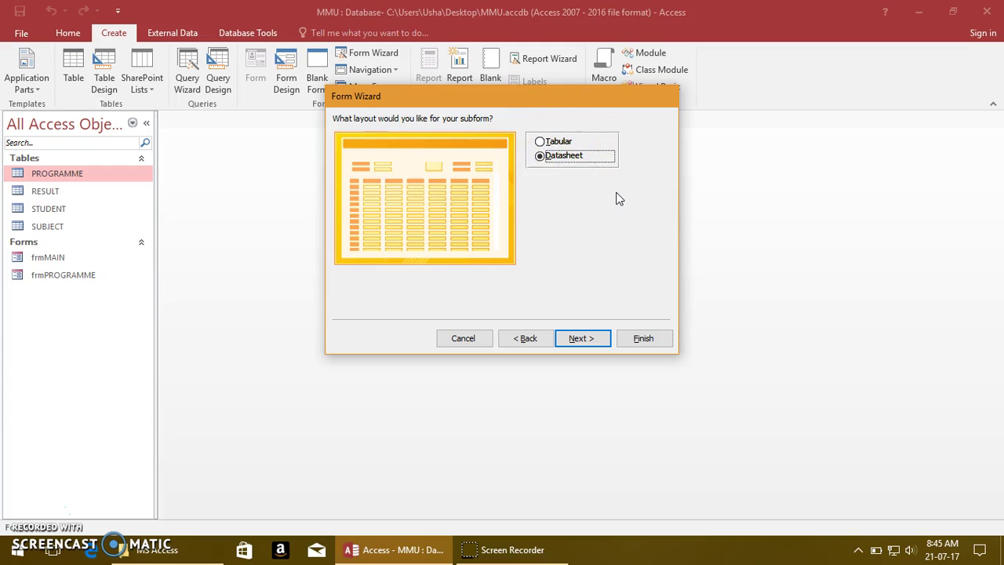
click(578, 340)
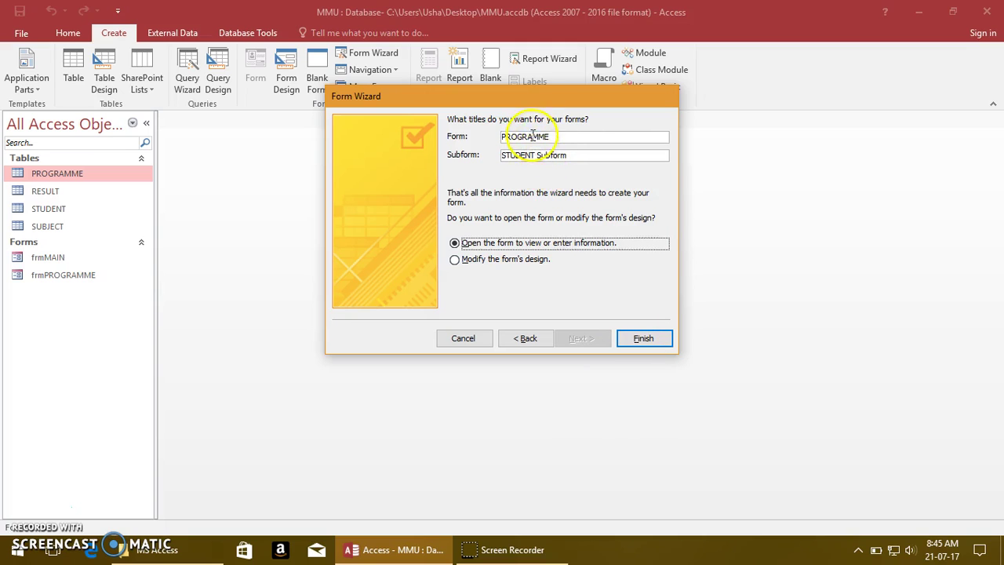
click(640, 343)
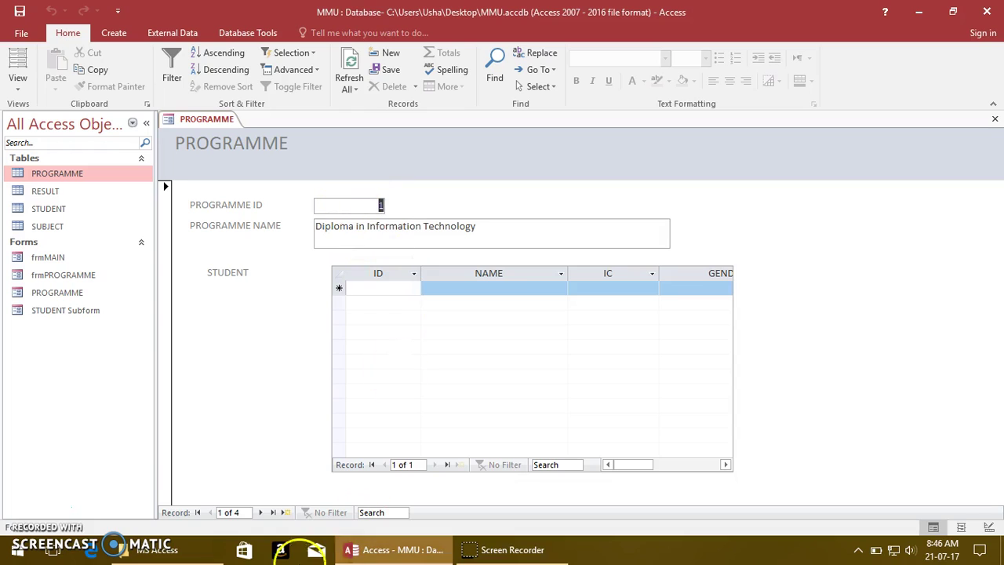
Browse the second and third programme records with their students in the new form.
click(263, 512)
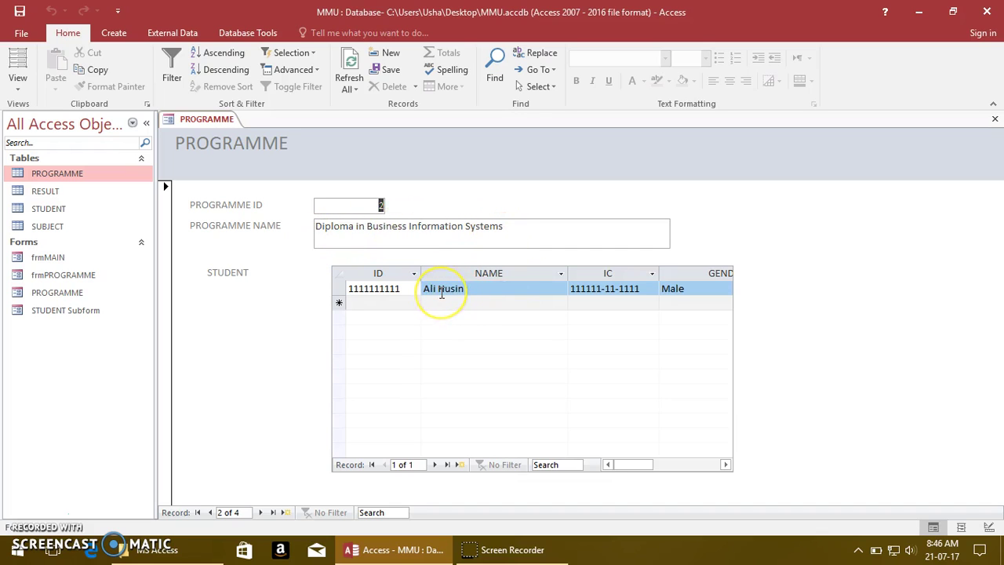
click(260, 512)
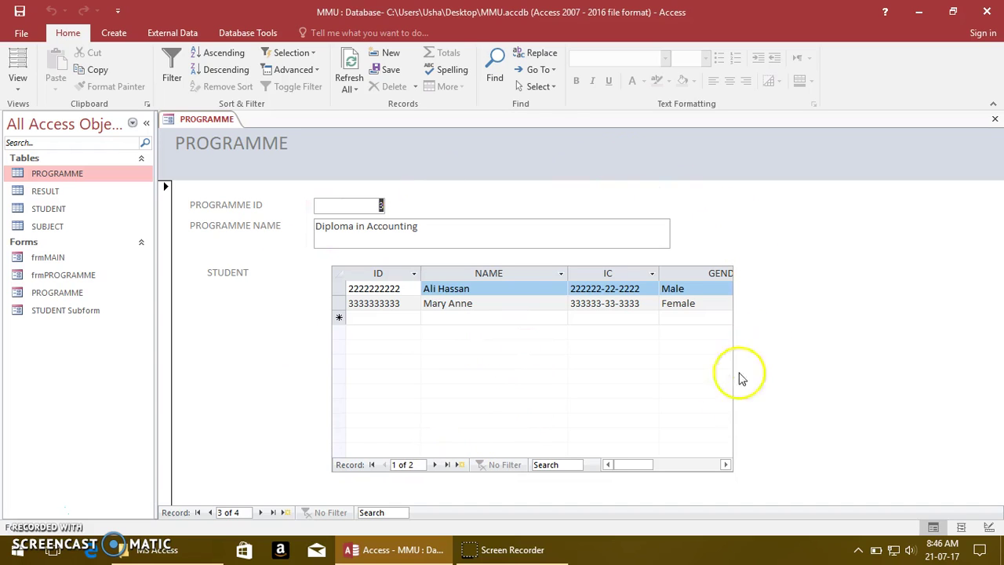
Show the PROGRAMME form in Design View and widen it to about 9.9 on the ruler.
click(17, 88)
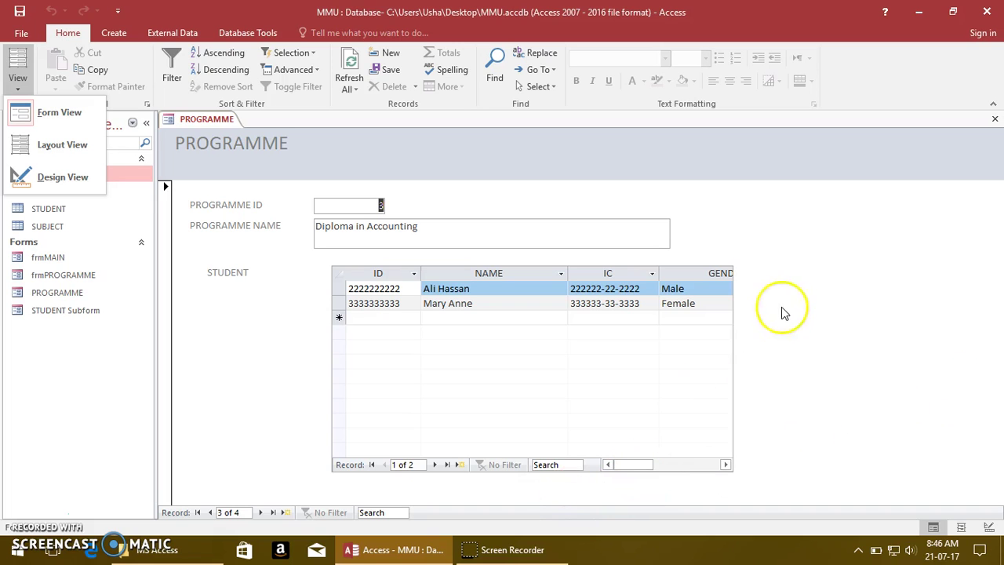
click(35, 175)
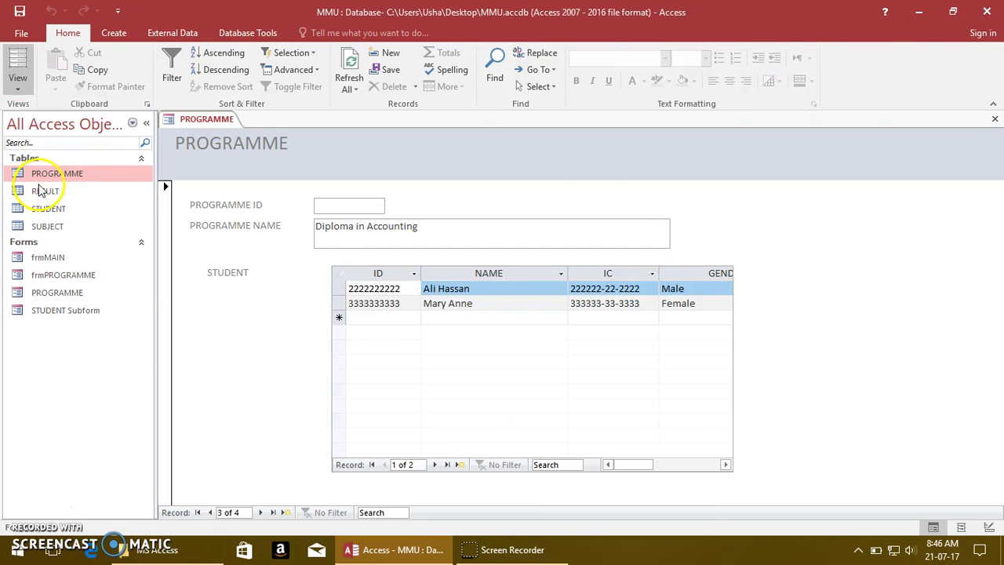
drag(737, 186, 871, 185)
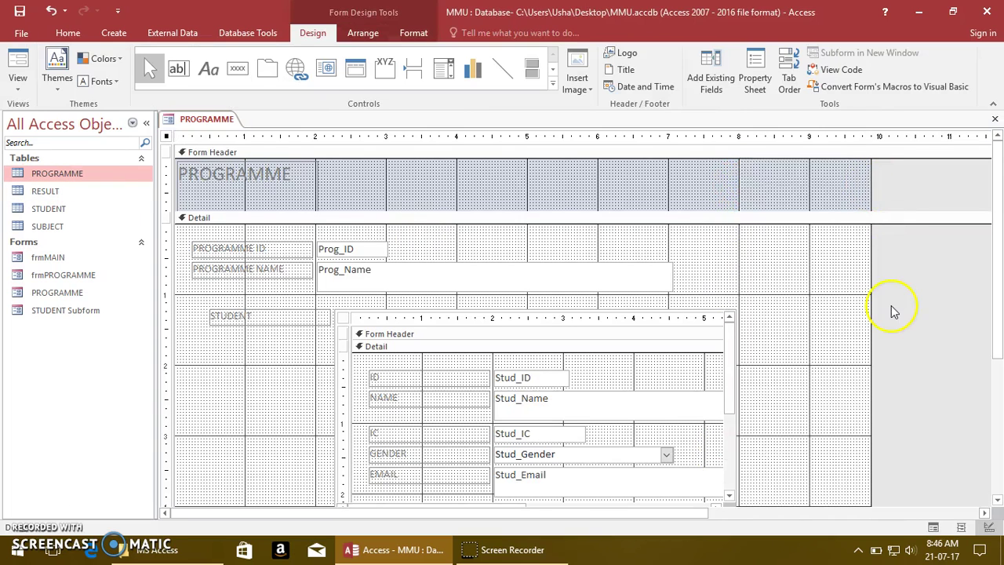
Widen the STUDENT subform so its outer edge reaches about 9.4 on the main form's ruler.
scroll(892, 309, down, 3)
click(720, 280)
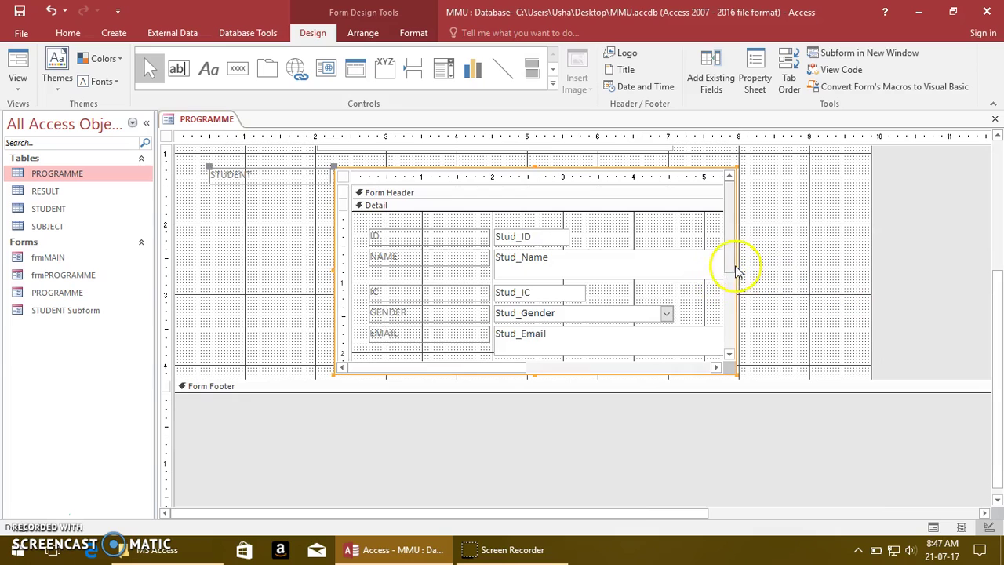
drag(738, 269, 765, 269)
click(831, 276)
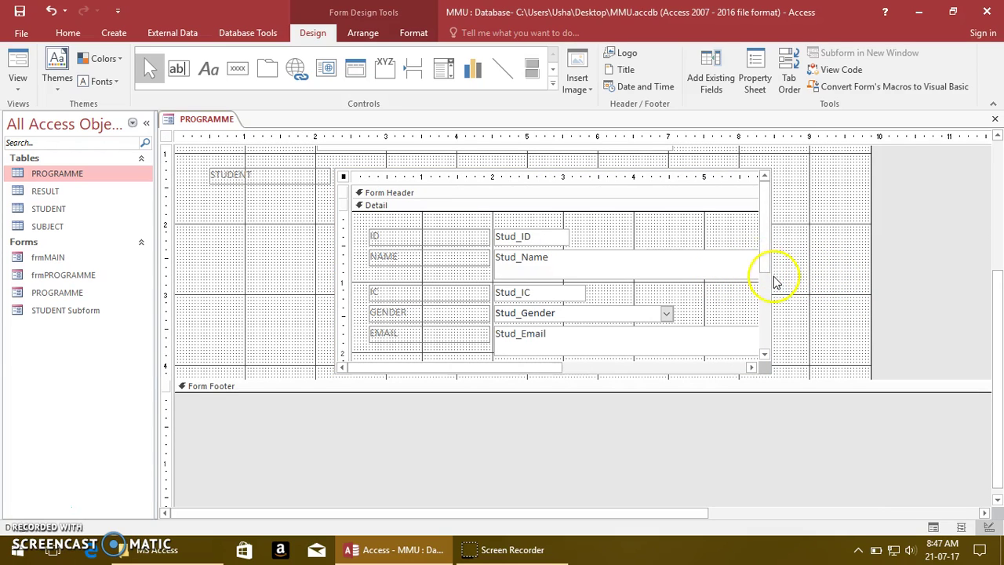
click(706, 178)
click(794, 214)
click(689, 171)
drag(777, 274, 836, 286)
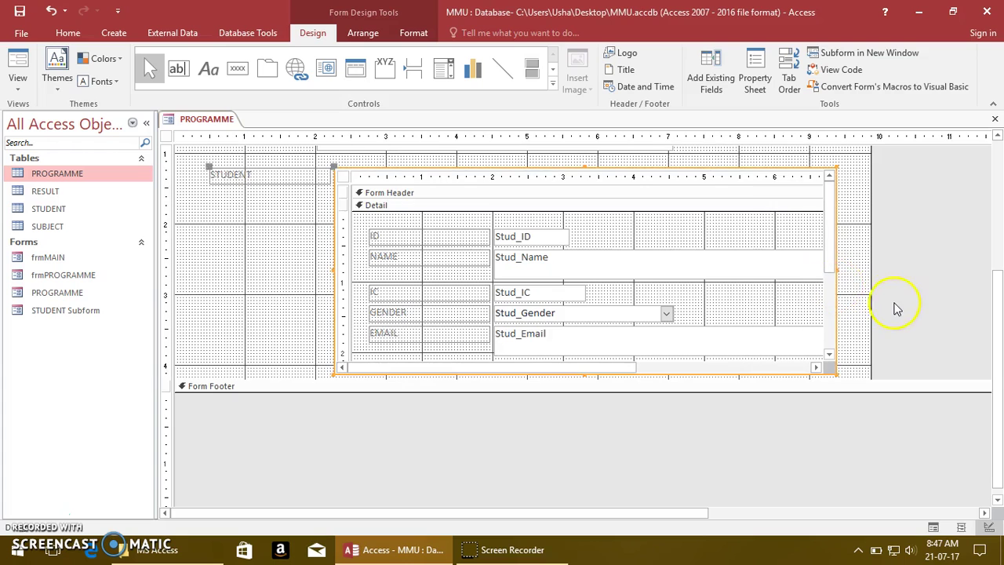
scroll(898, 308, up, 3)
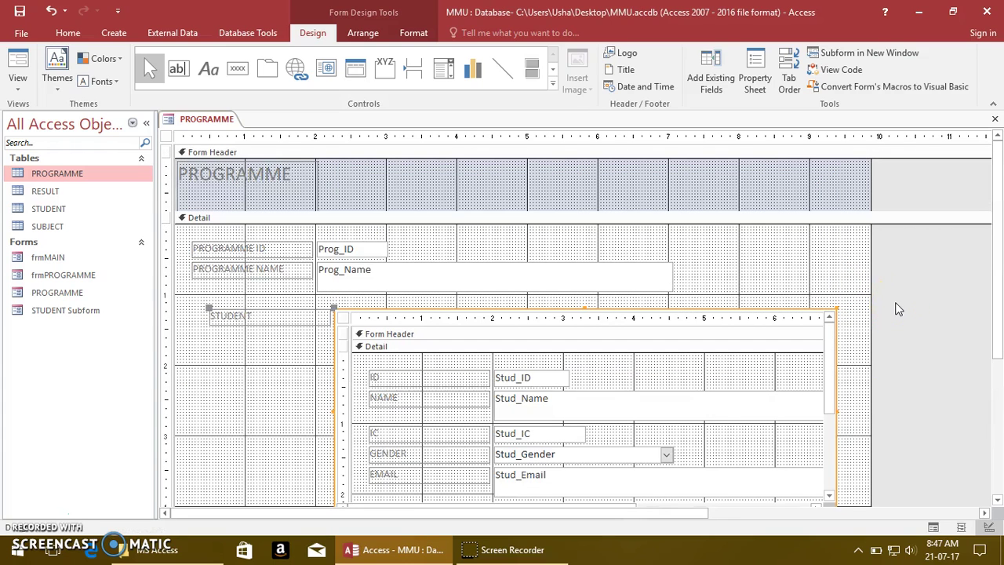
Check the wider subform's columns in Form View and close the PROGRAMME form without saving its design changes.
click(18, 69)
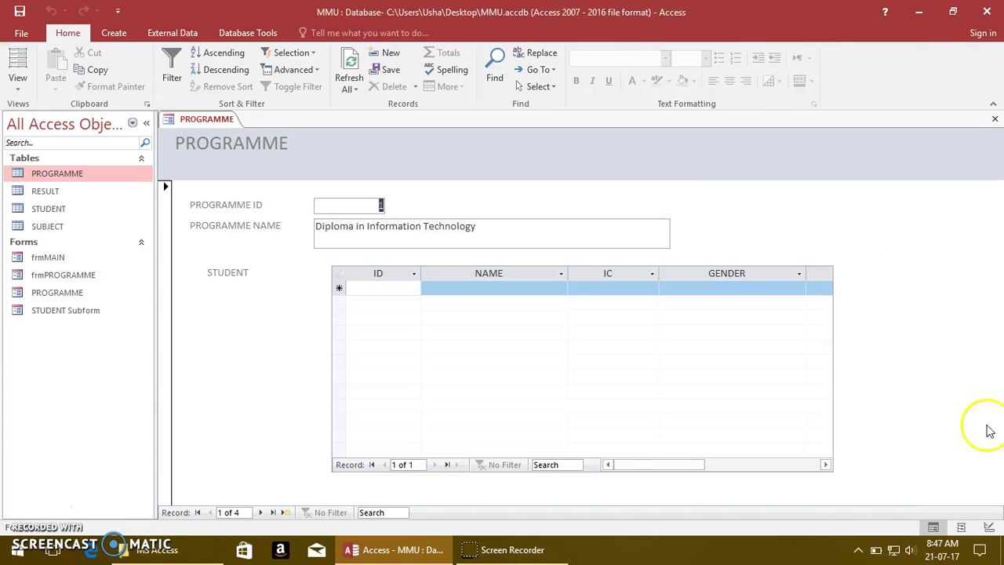
mouse_move(647, 469)
mouse_down()
mouse_move(728, 464)
mouse_move(659, 476)
mouse_up()
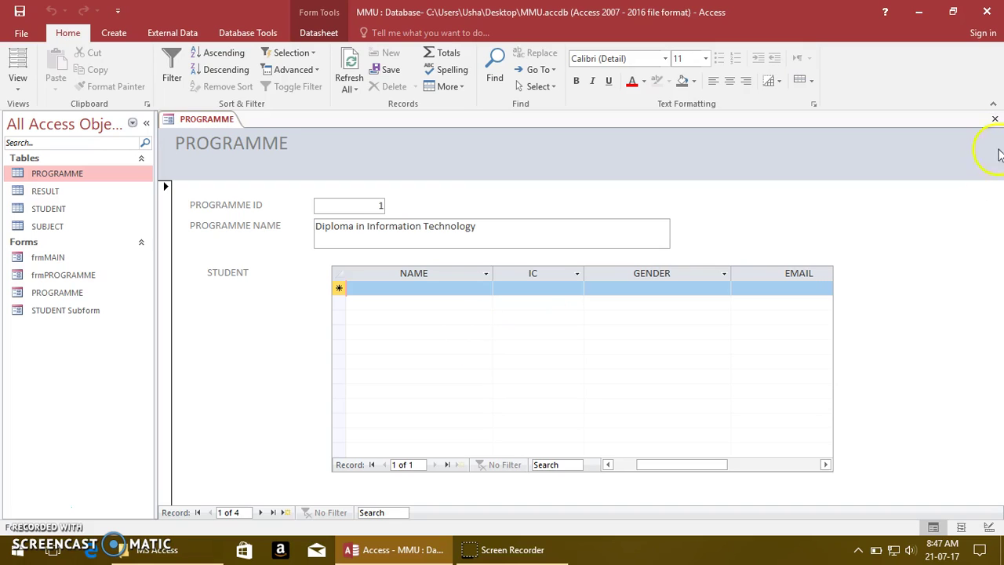
click(995, 122)
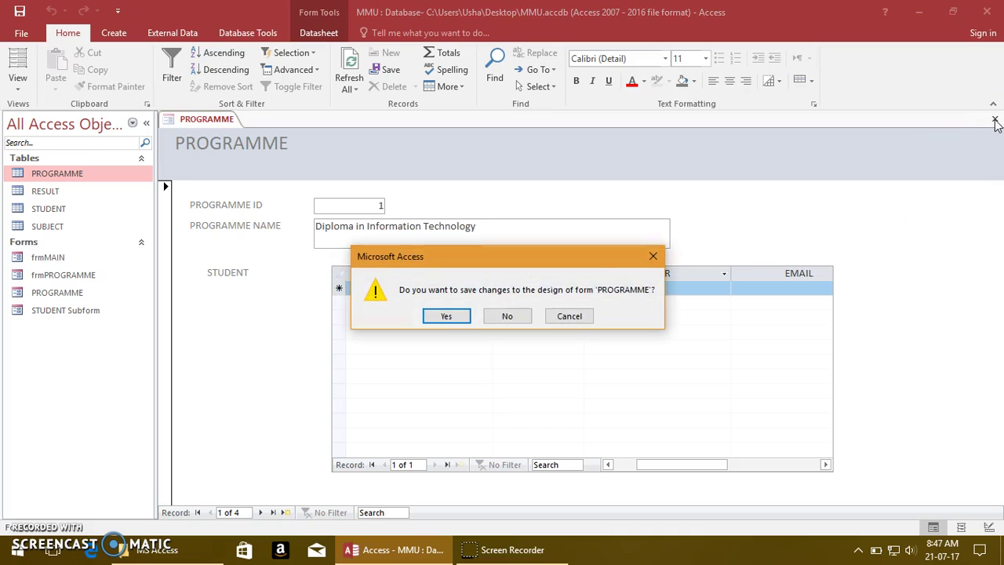
click(507, 315)
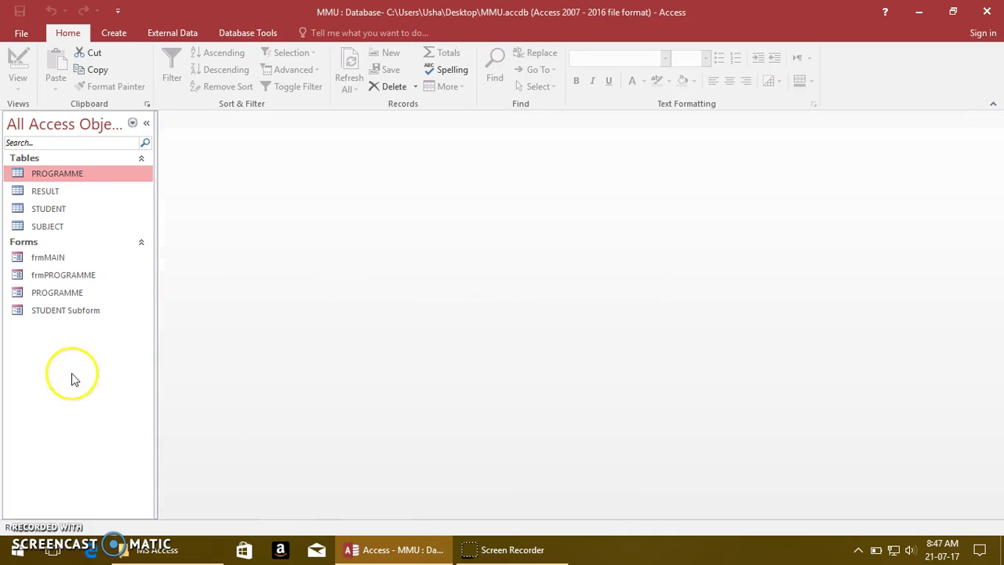
Permanently delete the forms PROGRAMME and STUDENT Subform.
click(61, 293)
key(Delete)
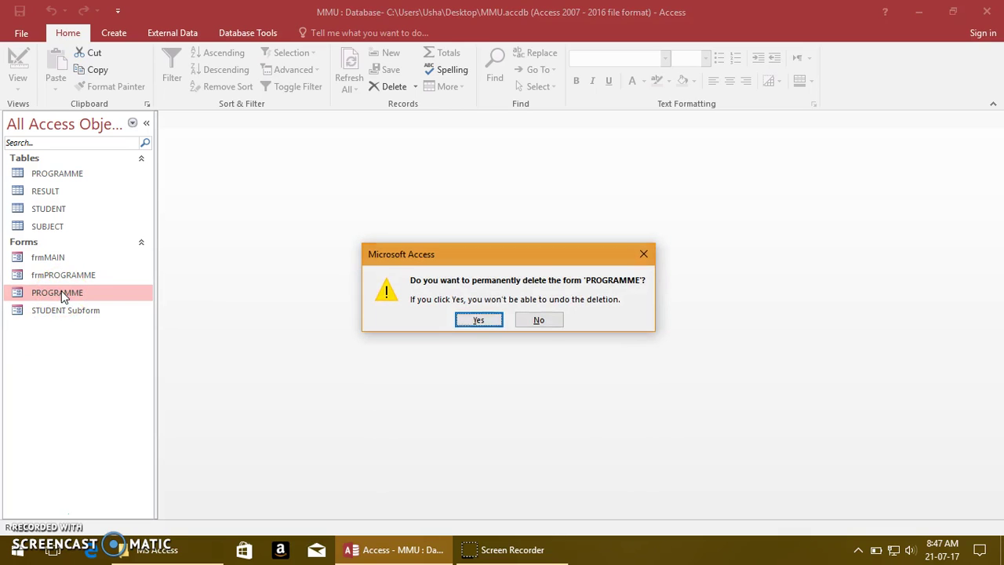
click(481, 320)
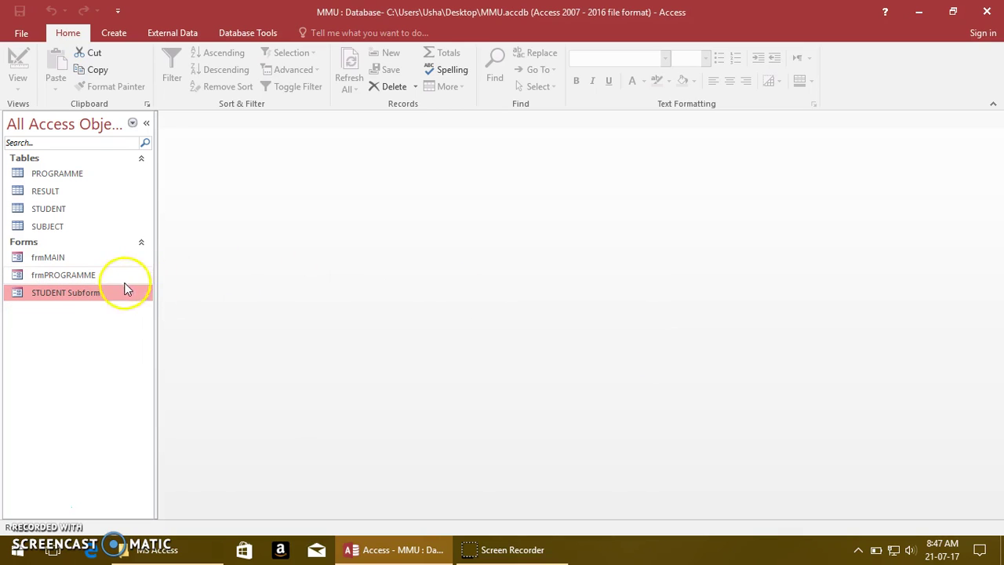
key(Delete)
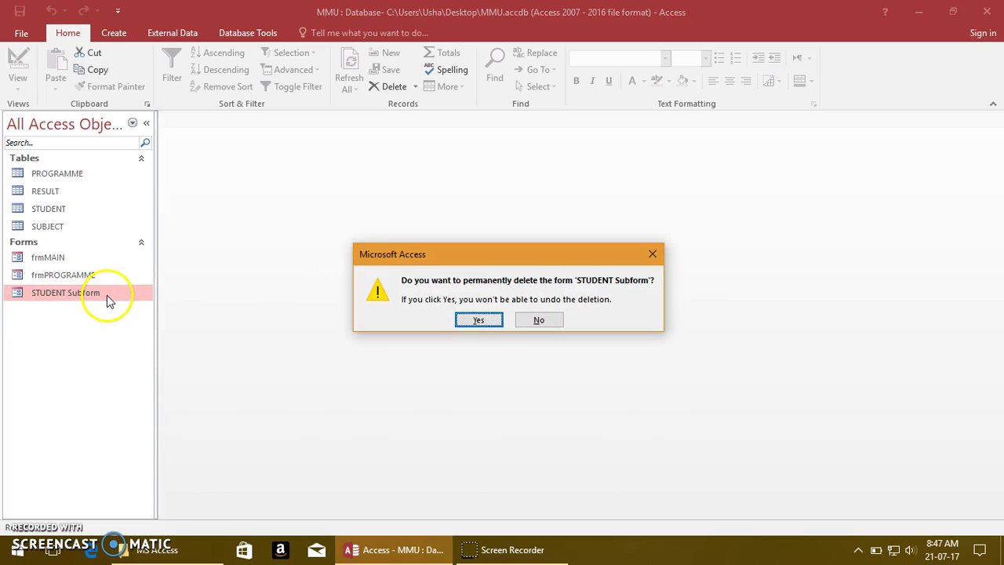
click(477, 322)
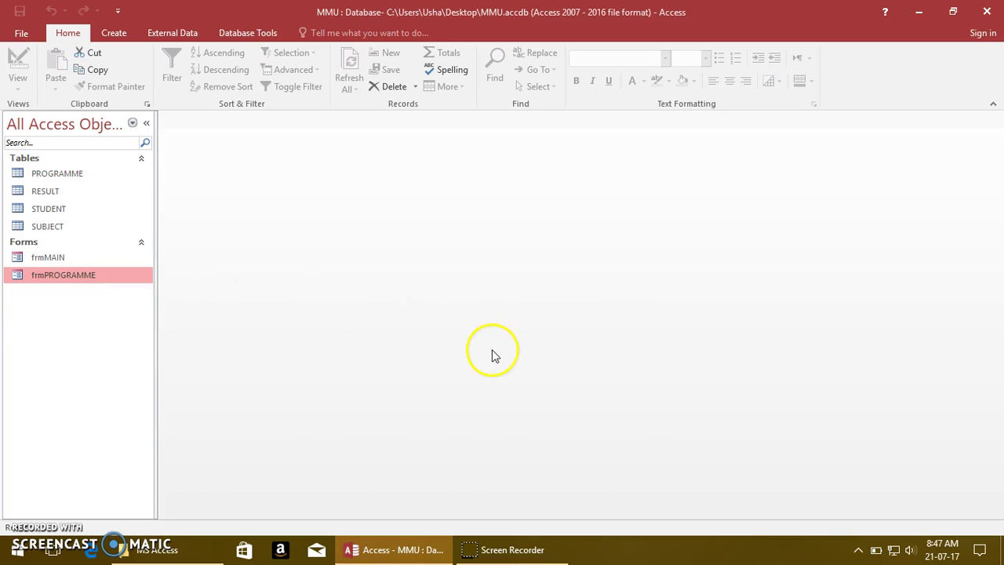
Create a columnar form named PROGRAMME containing all fields of the PROGRAMME table with the Form Wizard.
click(120, 34)
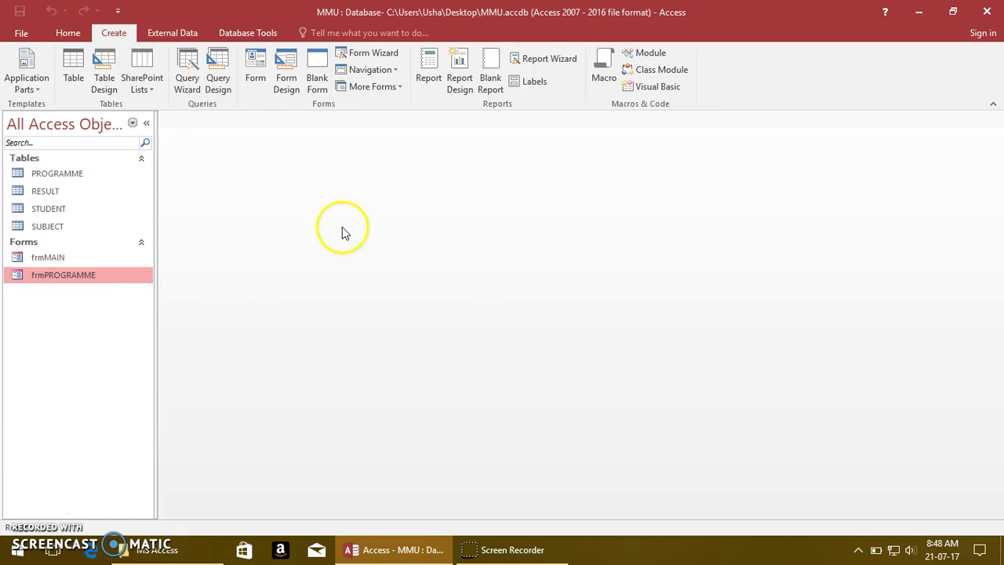
click(364, 57)
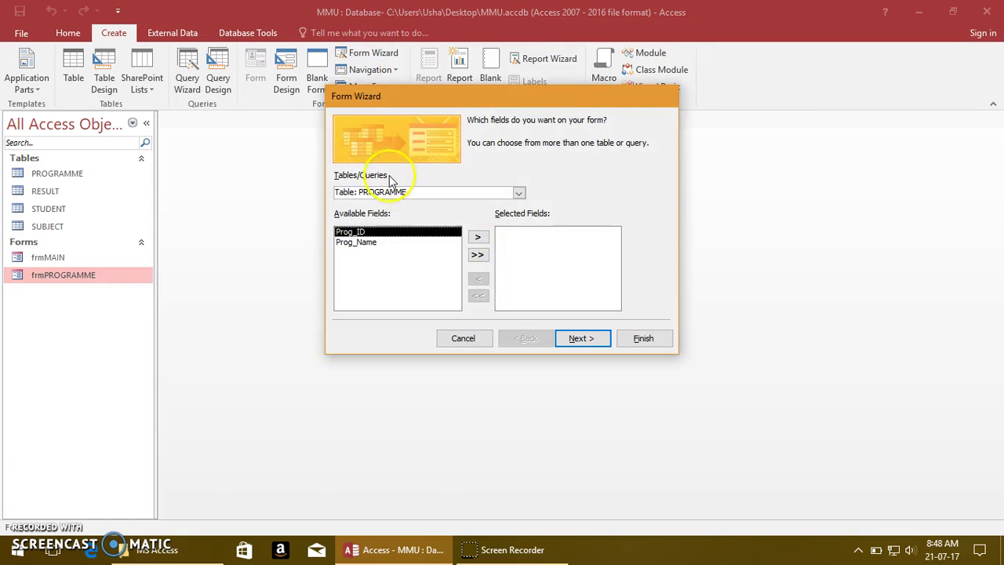
click(473, 257)
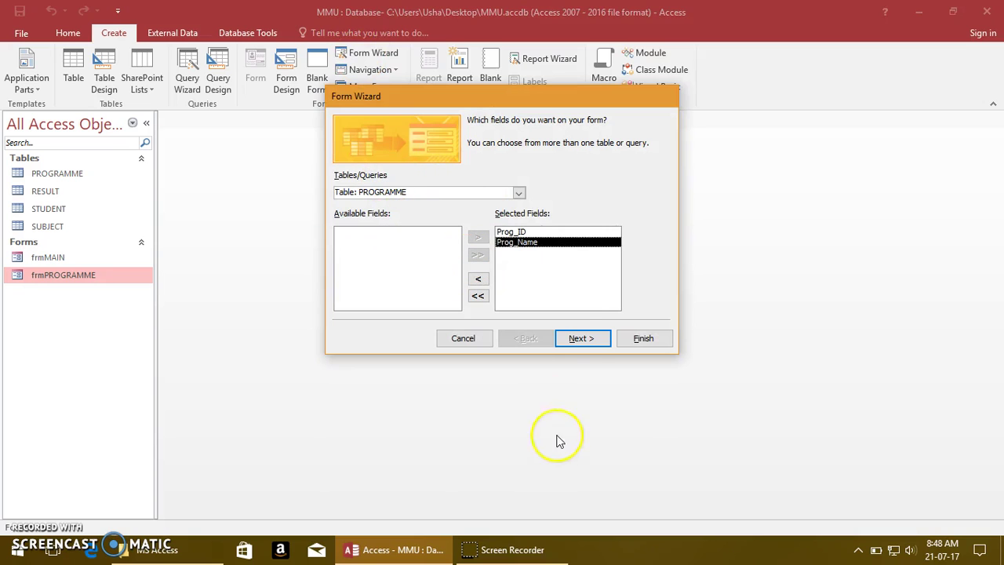
click(576, 340)
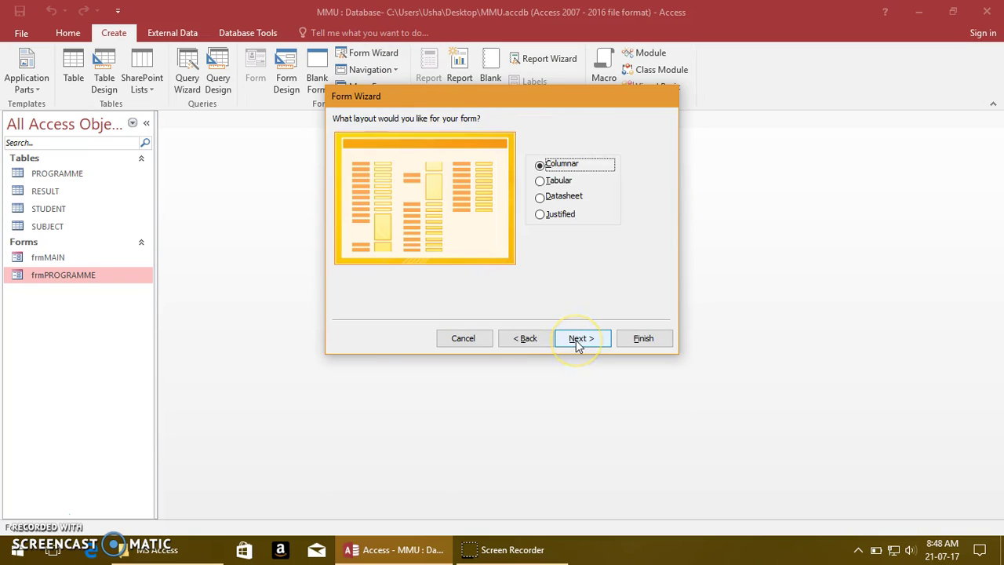
click(576, 340)
click(628, 347)
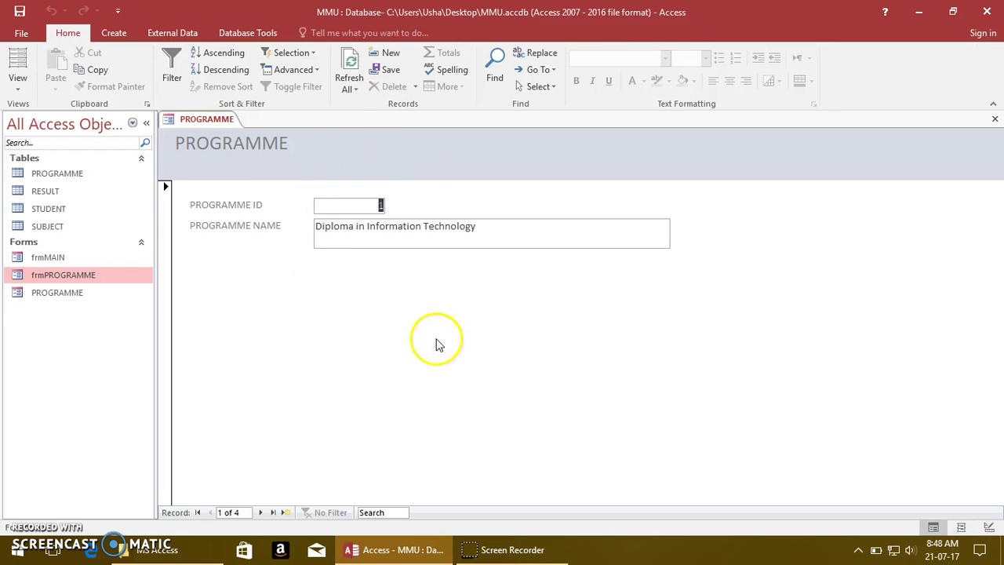
In Design View, extend the PROGRAMME form's Detail section to about 3.6 on the vertical ruler and the form's width to about 8.6.
click(19, 85)
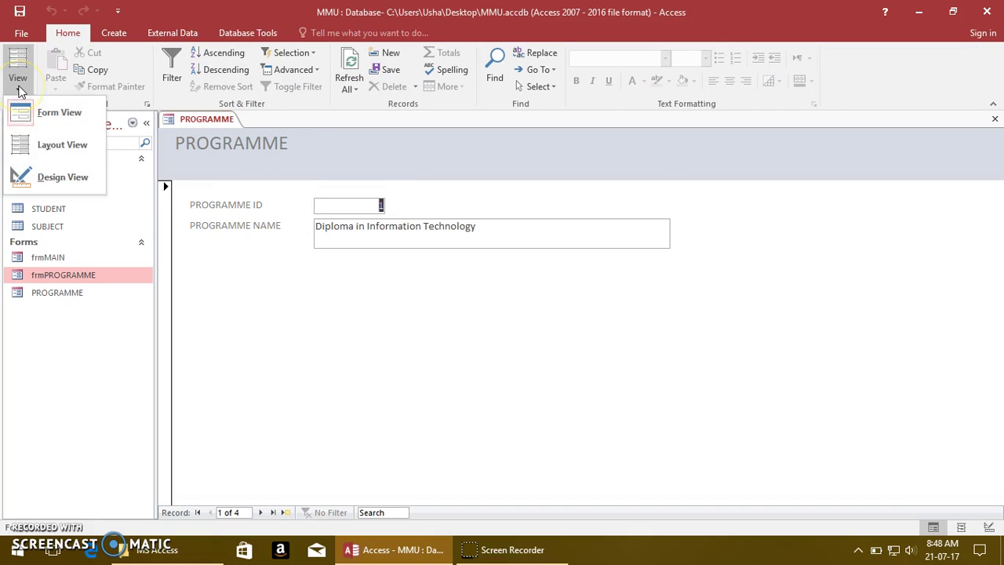
click(69, 177)
drag(647, 298, 641, 433)
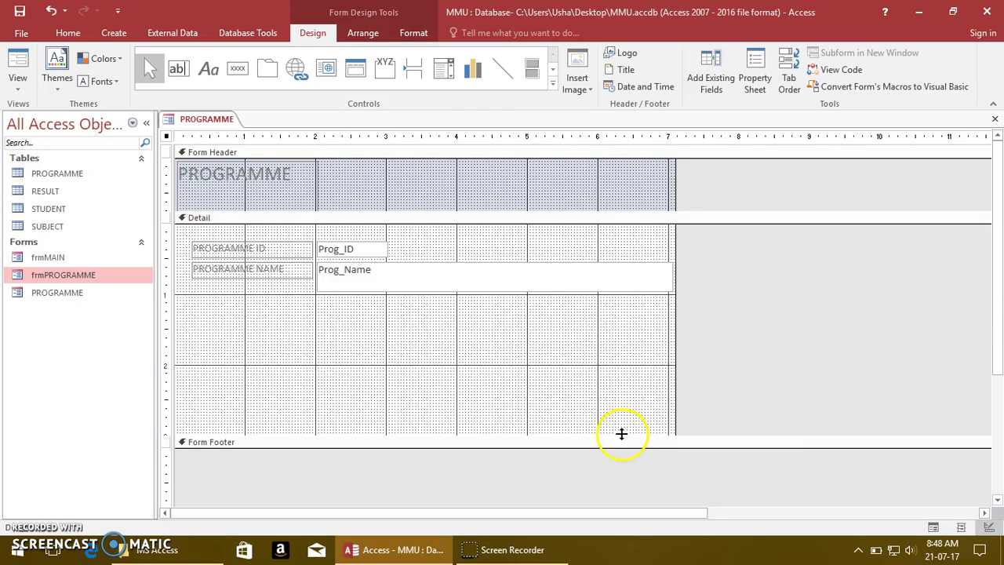
drag(408, 436, 410, 476)
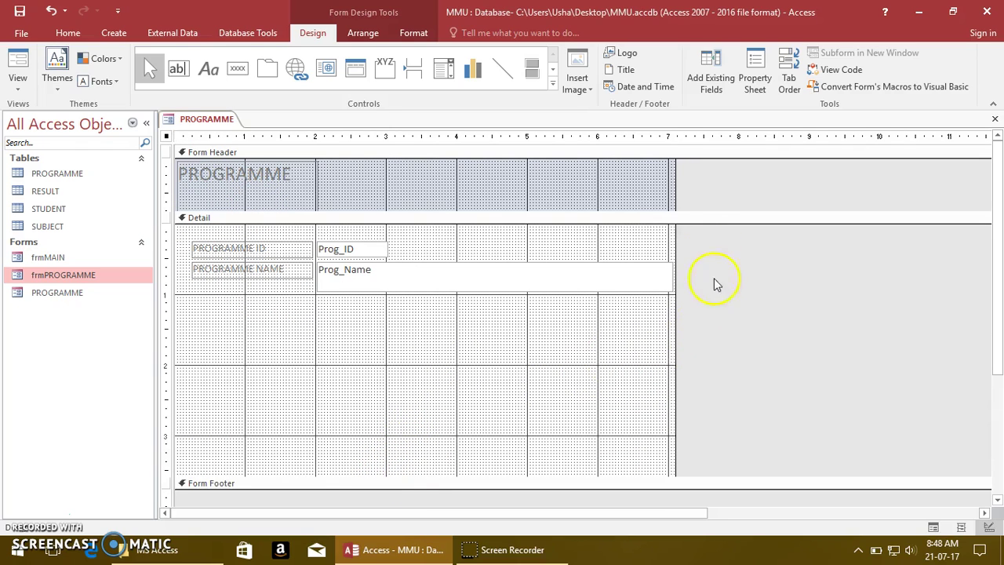
drag(675, 191, 780, 189)
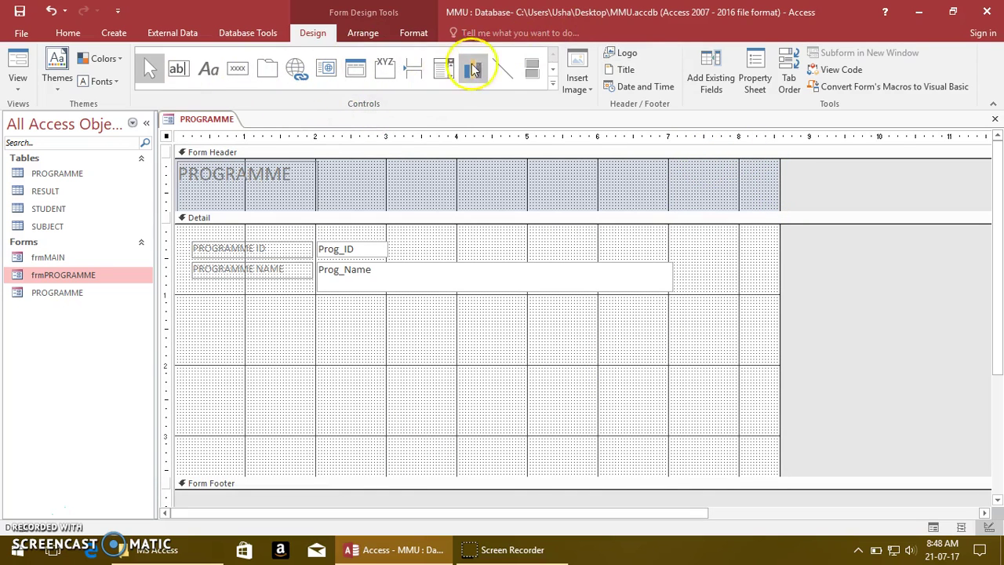
Draw a subform control about 6.75 wide and 1.8 high below the Prog_Name field in the Detail section.
click(553, 84)
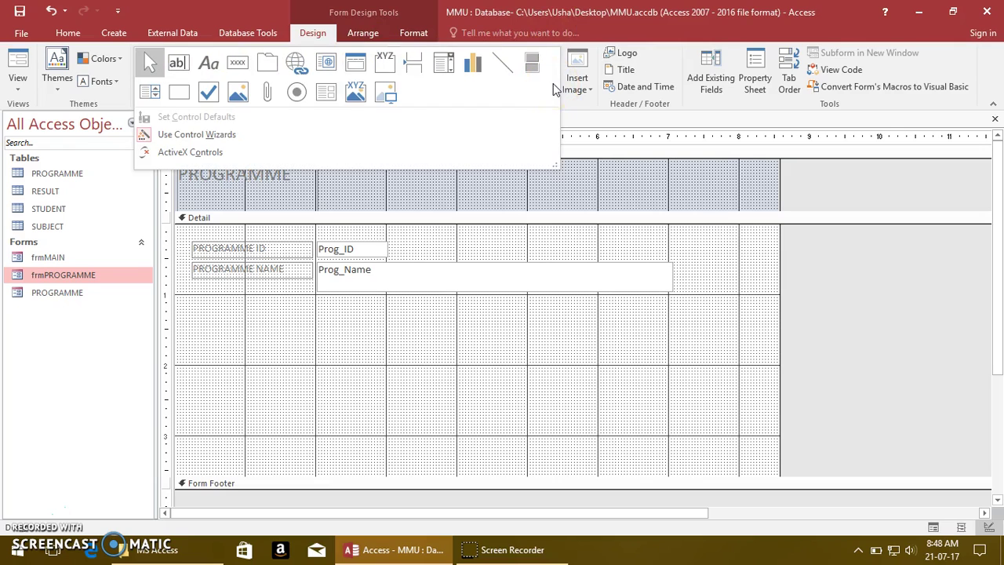
click(328, 96)
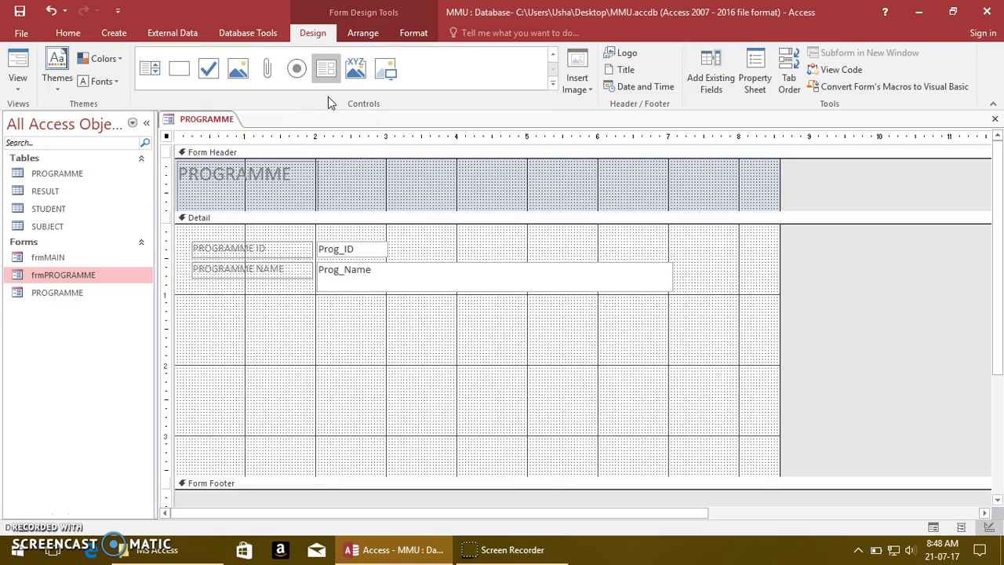
mouse_move(194, 336)
mouse_down()
mouse_move(522, 340)
mouse_move(712, 411)
mouse_move(667, 456)
mouse_move(671, 462)
mouse_up()
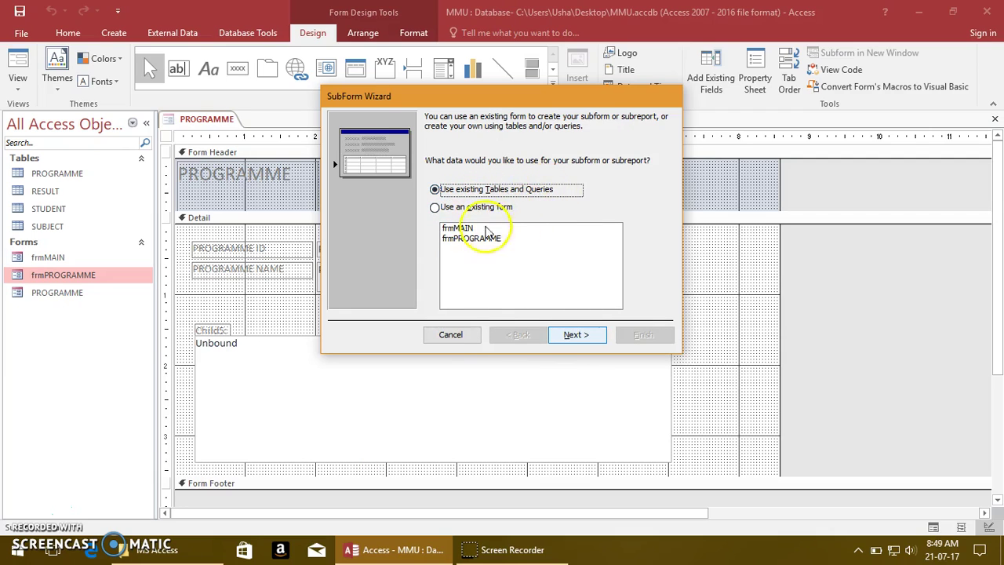
Choose existing tables and queries as the subform's data source and continue to the field selection.
click(529, 249)
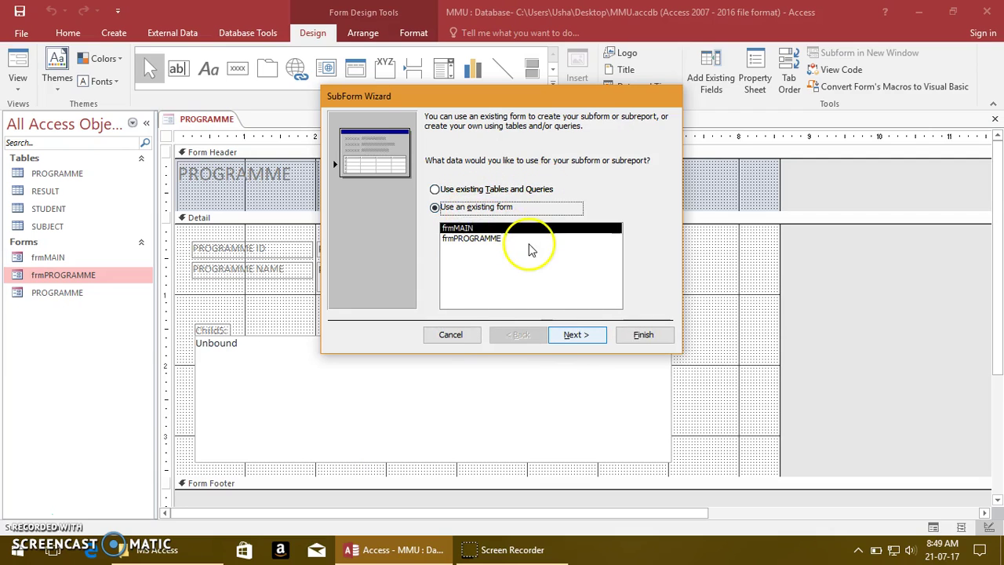
click(436, 190)
click(532, 269)
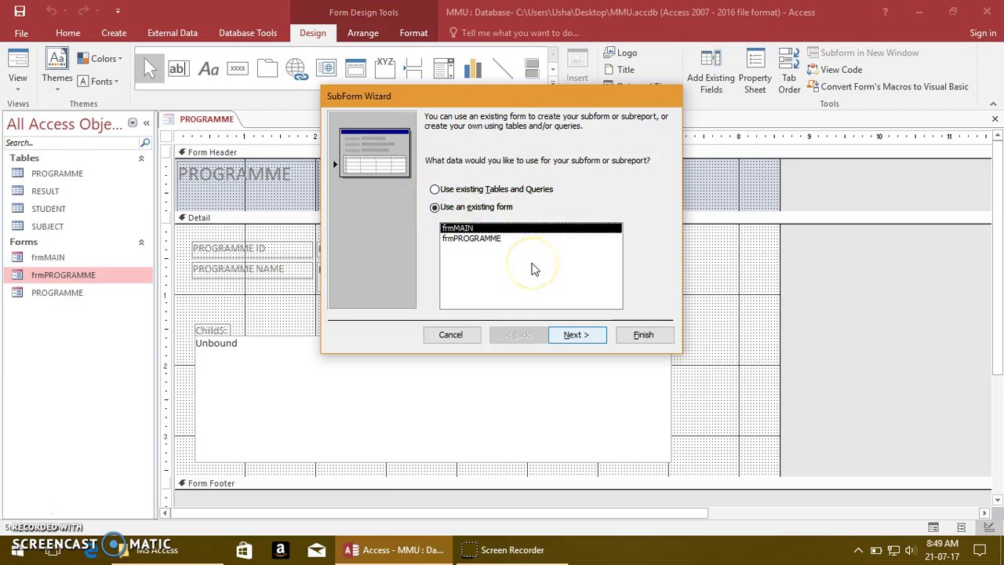
click(471, 190)
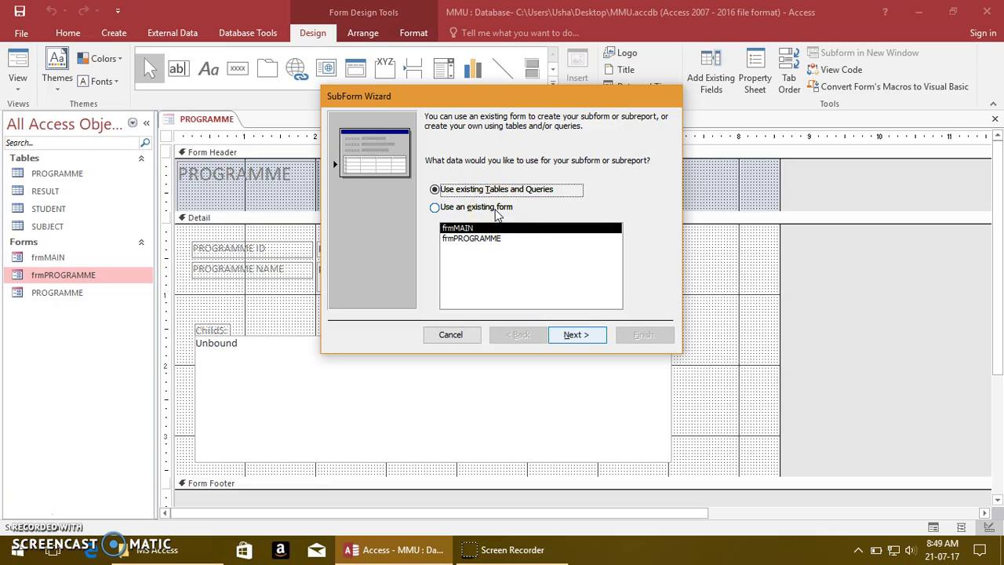
click(586, 341)
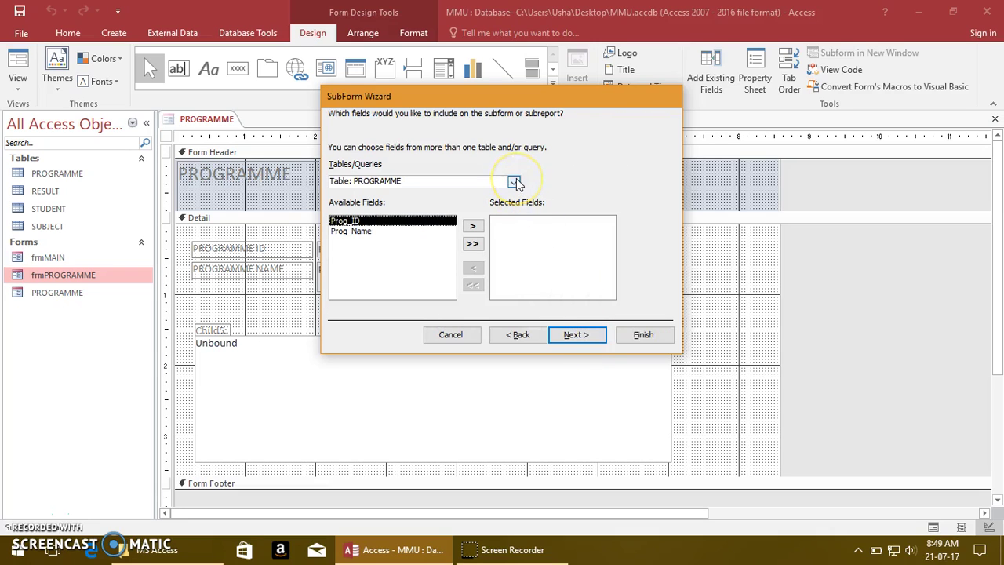
Include all STUDENT table fields except Prog_ID in the subform.
click(514, 182)
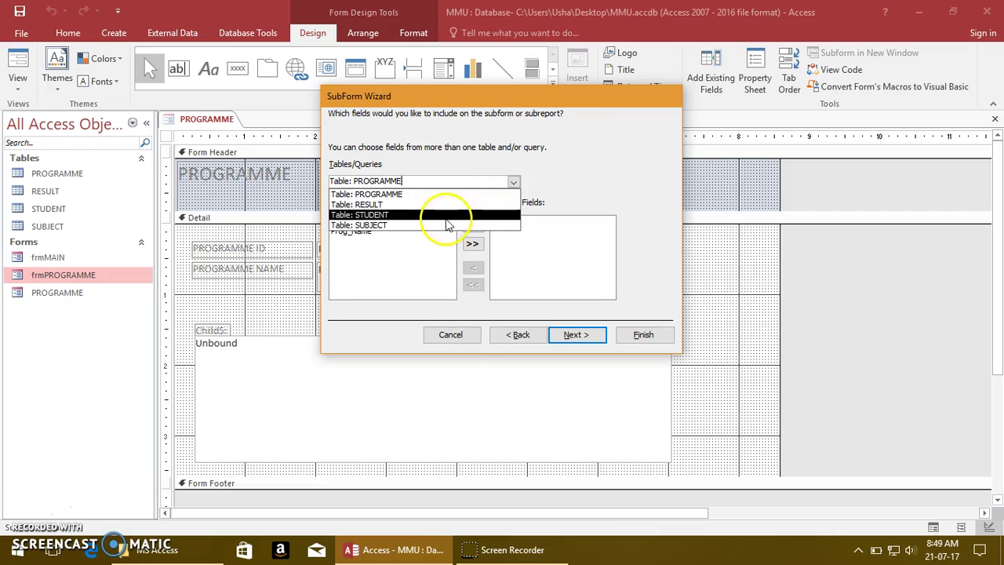
click(430, 215)
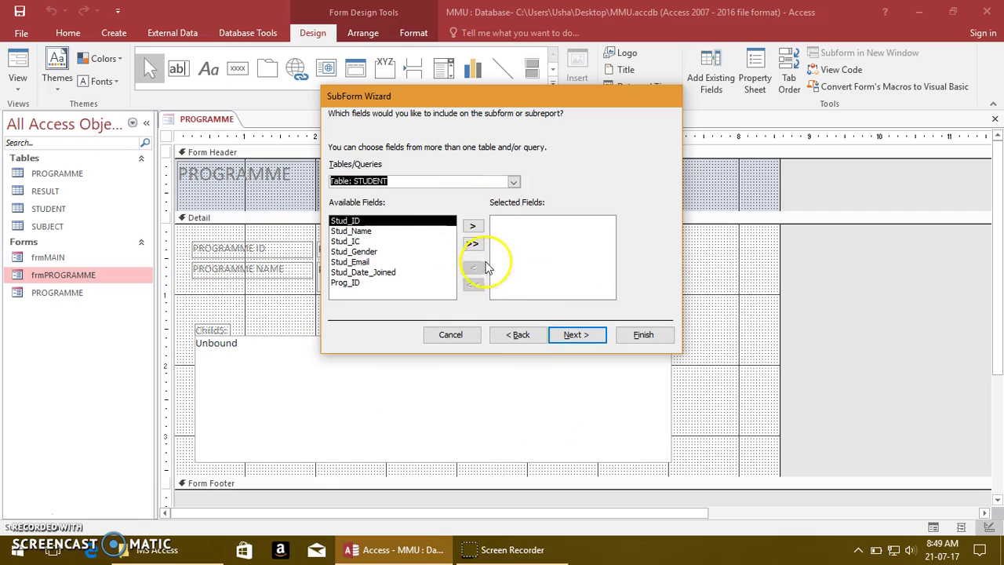
click(473, 246)
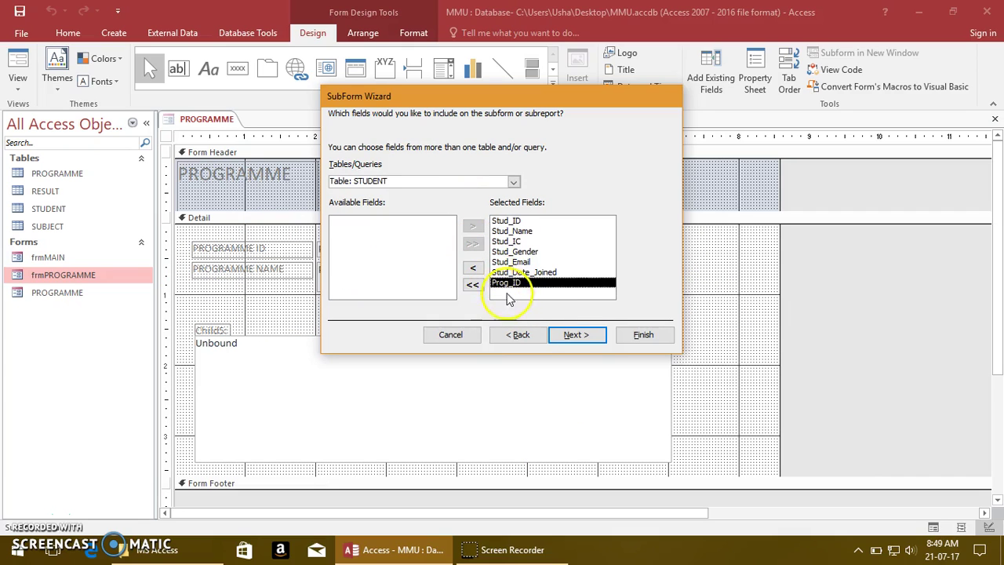
drag(489, 96, 653, 112)
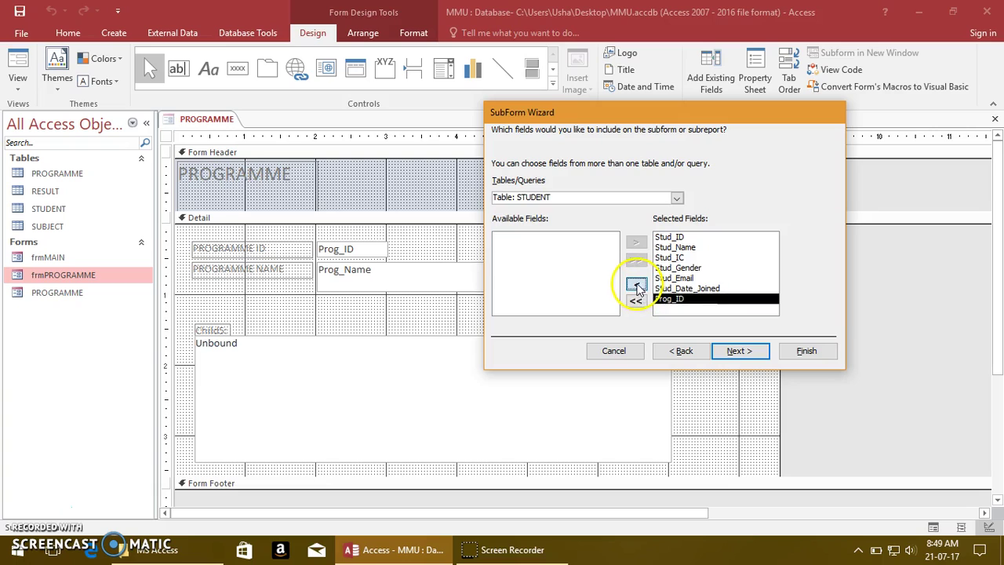
click(636, 286)
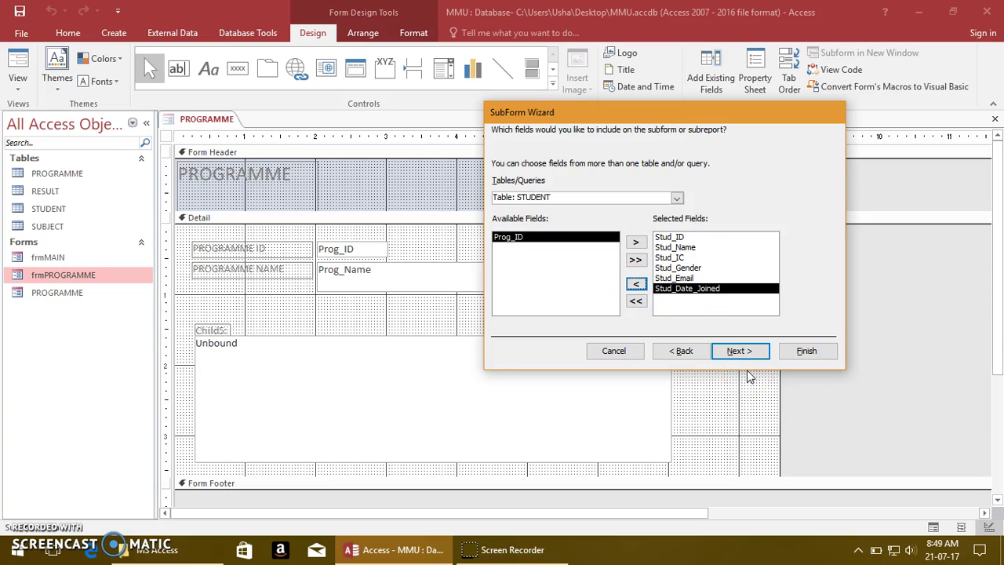
Link STUDENT to each PROGRAMME record using Prog_ID and finish the subform with the name STUDENT subform.
click(738, 354)
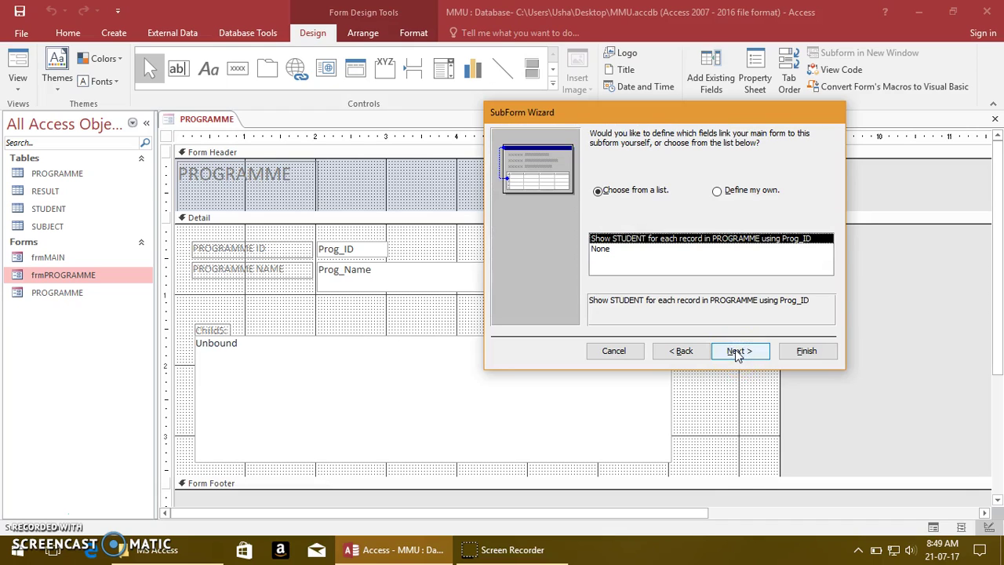
click(742, 353)
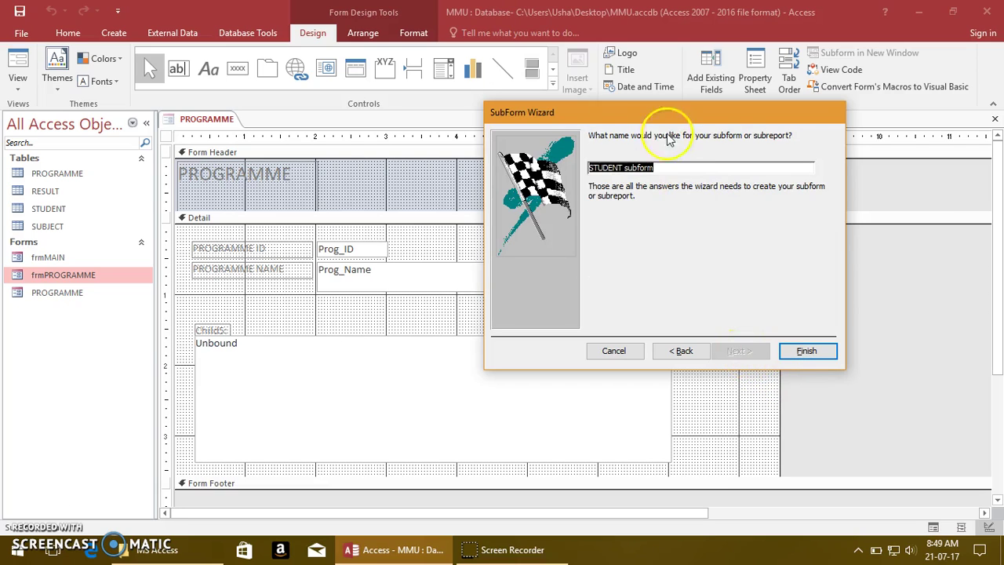
click(814, 350)
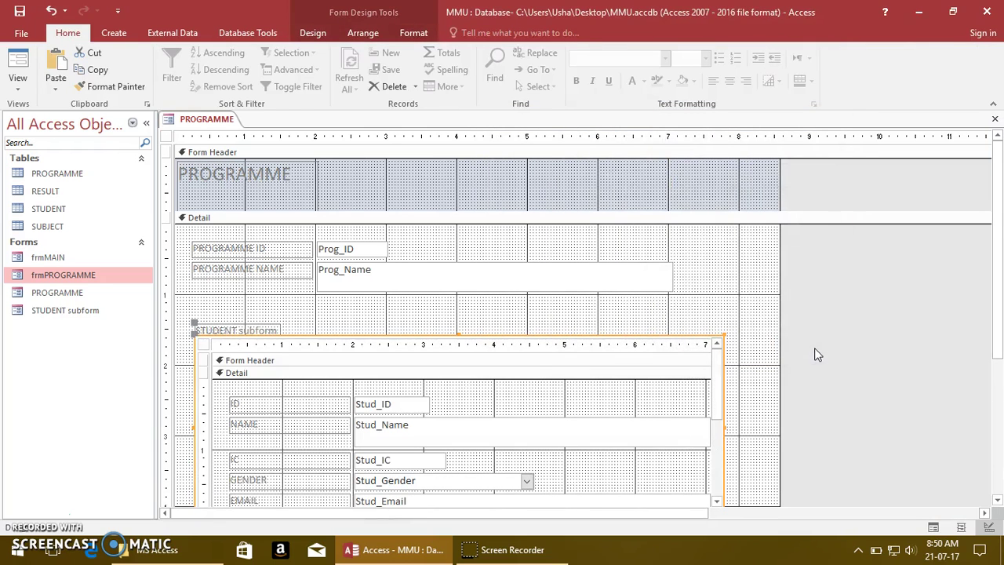
Extend the main form's Detail section to about 4.8 on the vertical ruler and show the form in Form View.
scroll(761, 370, down, 3)
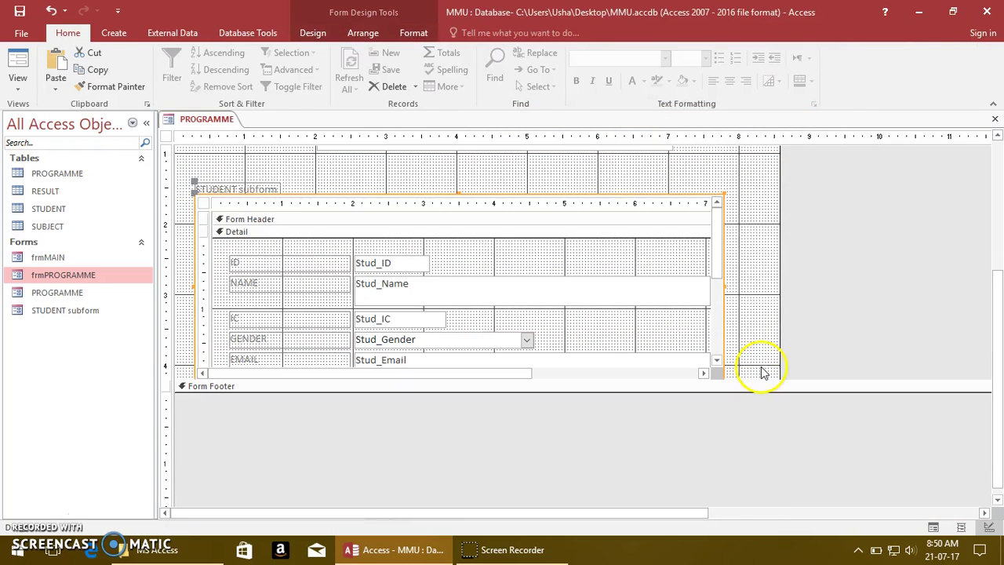
drag(754, 379, 757, 424)
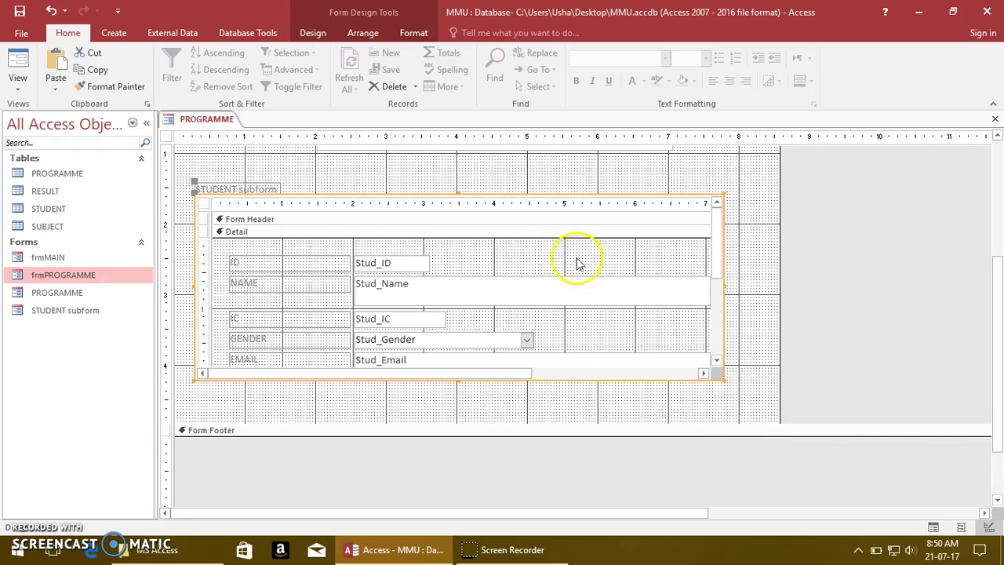
click(22, 62)
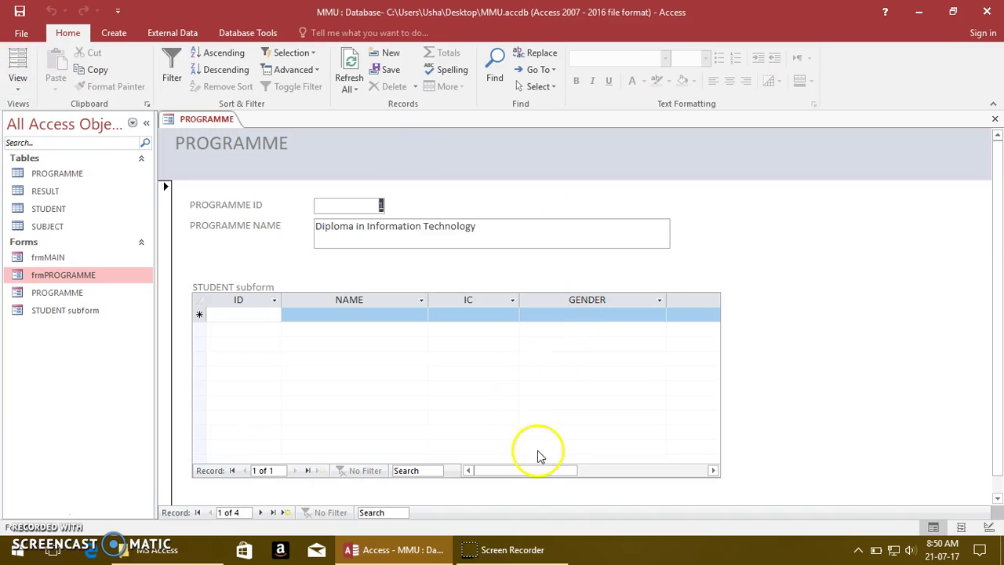
Look across the subform's columns and browse the programme records to examine the students listed for each, returning to programme 3.
drag(516, 470, 547, 477)
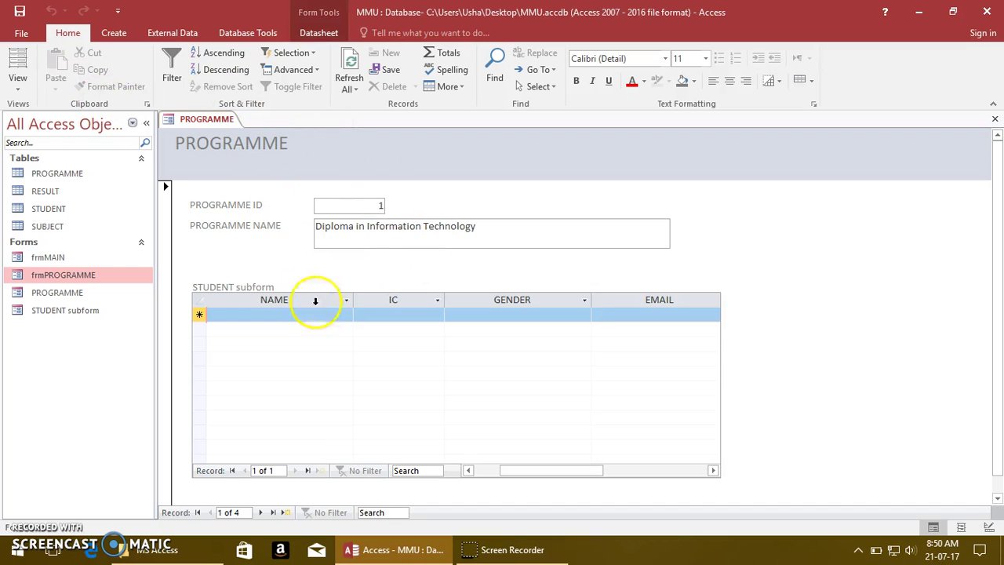
click(260, 513)
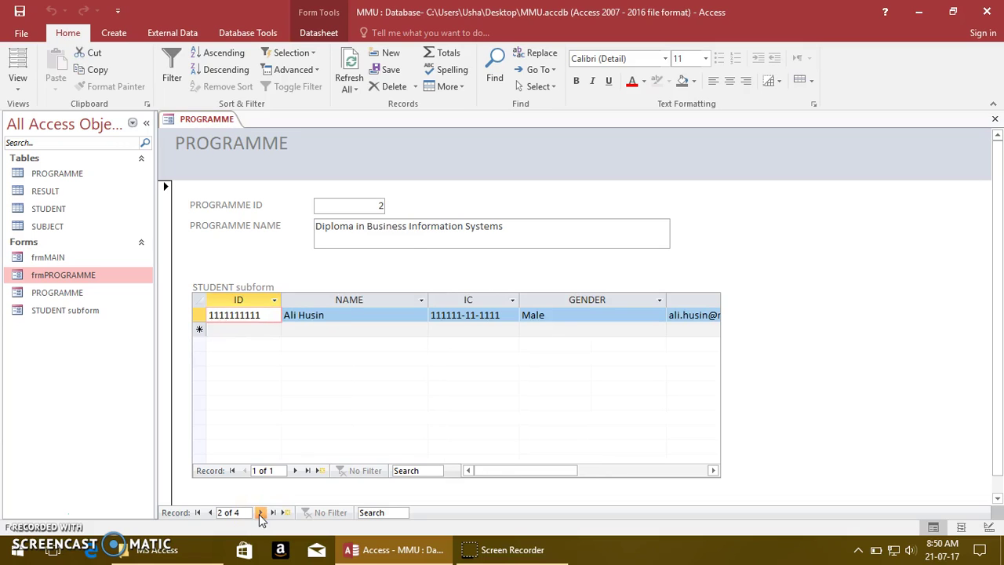
click(260, 512)
click(259, 512)
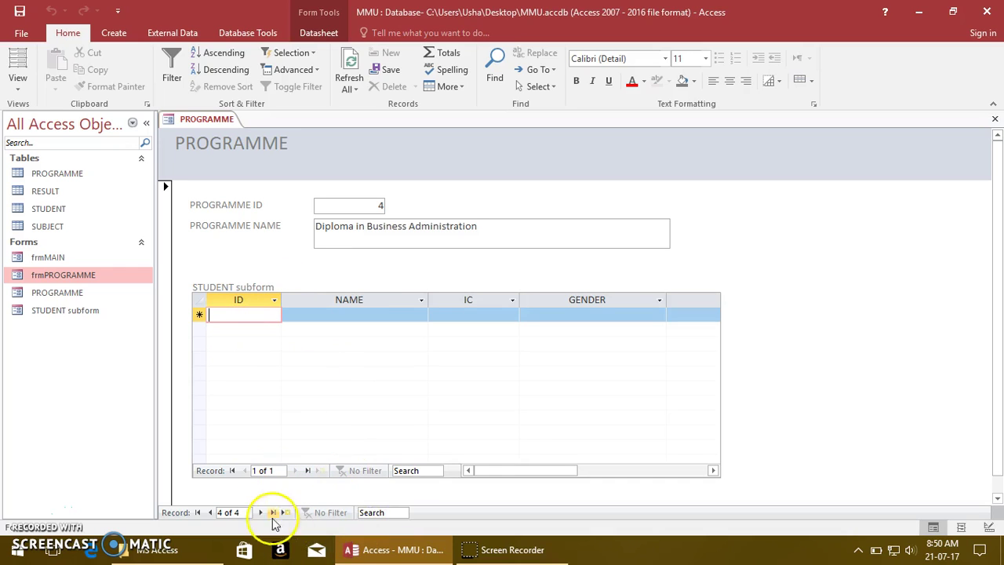
click(212, 512)
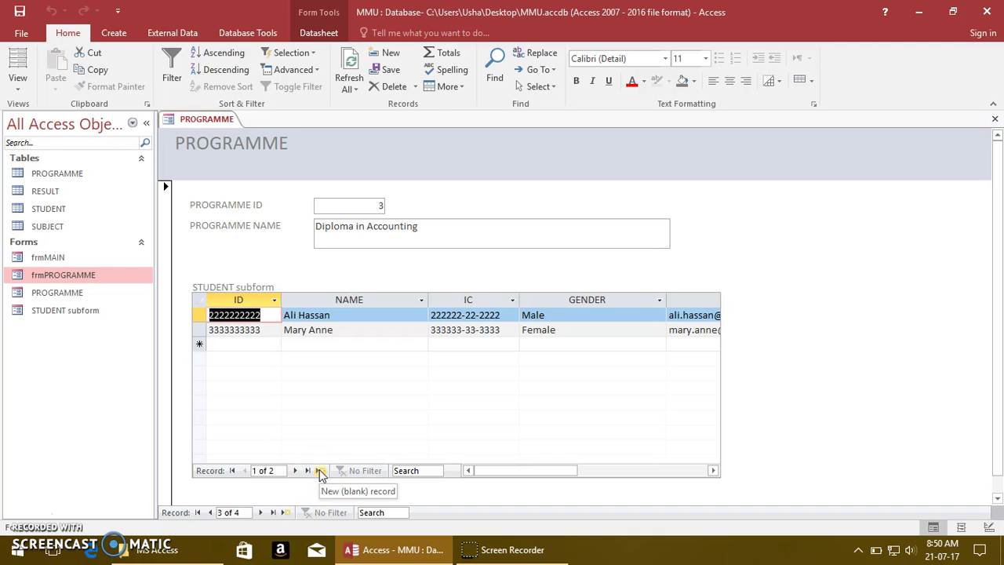
click(358, 222)
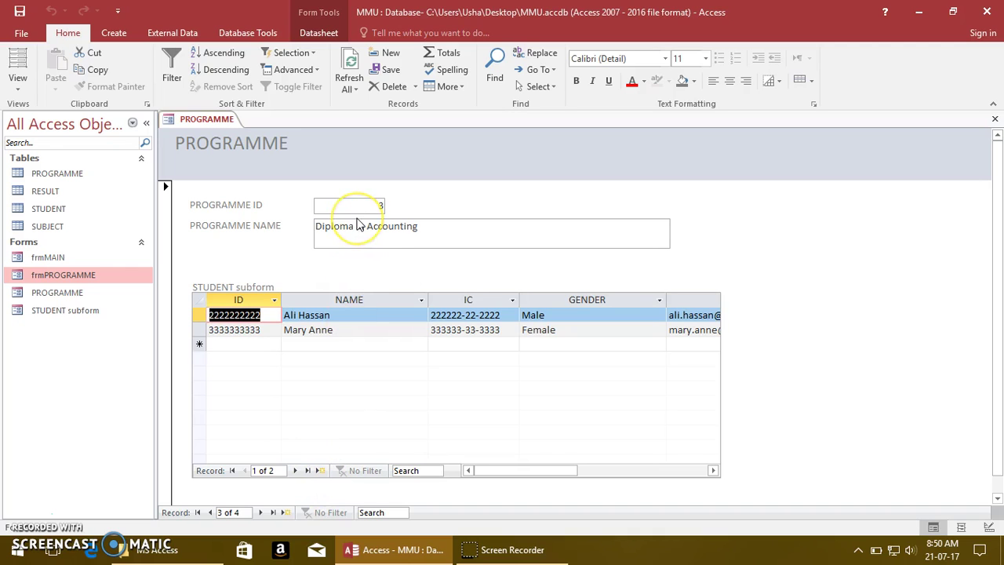